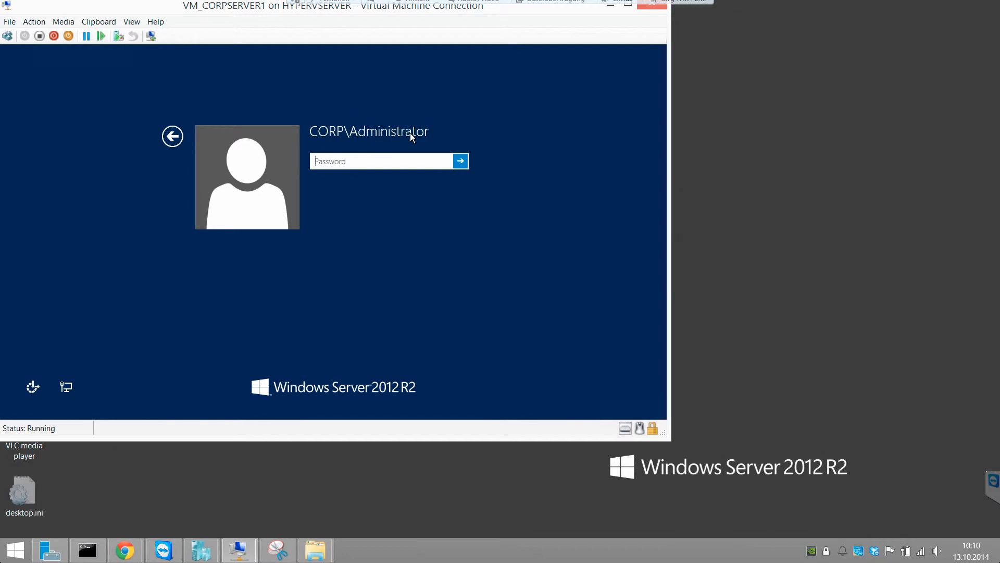
Step: Return to the lock screen, send Ctrl+Alt+Delete, and choose the Other user tile
{"action": "left_click", "coordinate": [173, 136]}
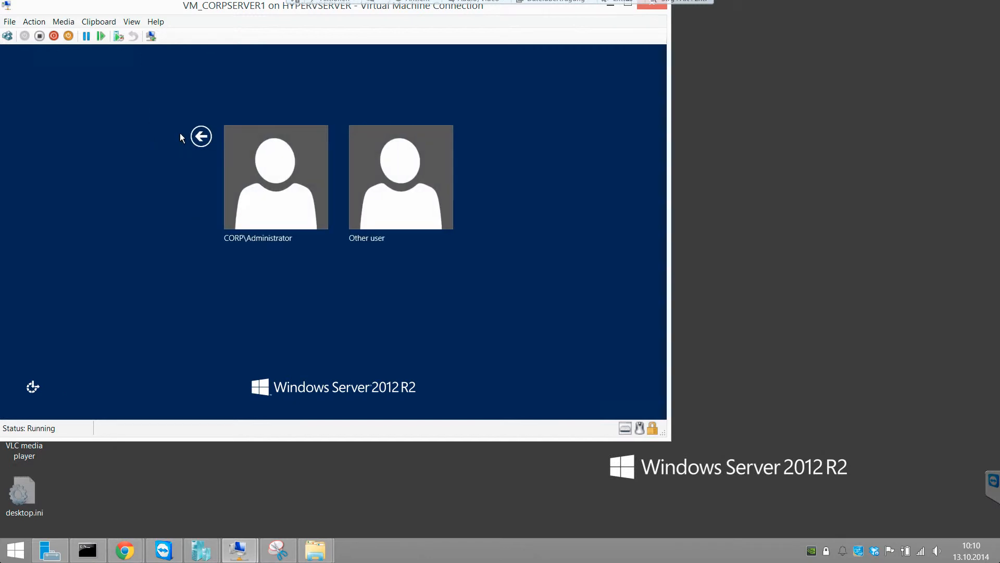
{"action": "left_click", "coordinate": [202, 137]}
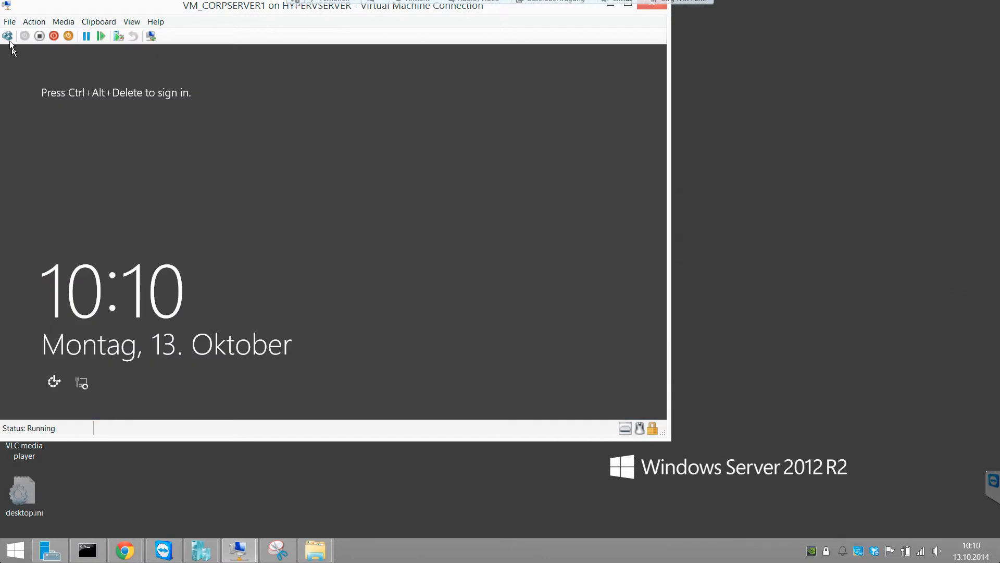
{"action": "left_click", "coordinate": [9, 40]}
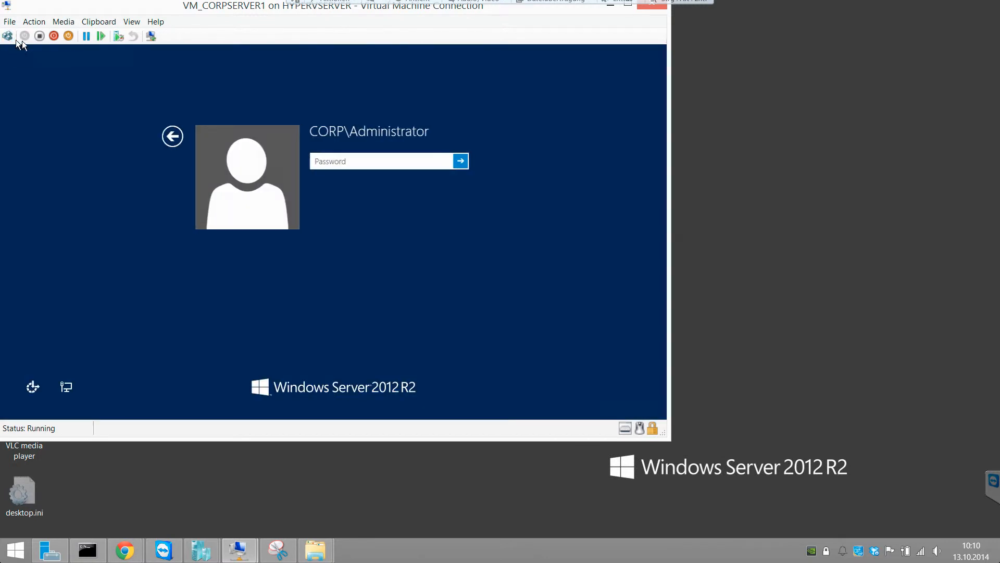
{"action": "left_click", "coordinate": [171, 136]}
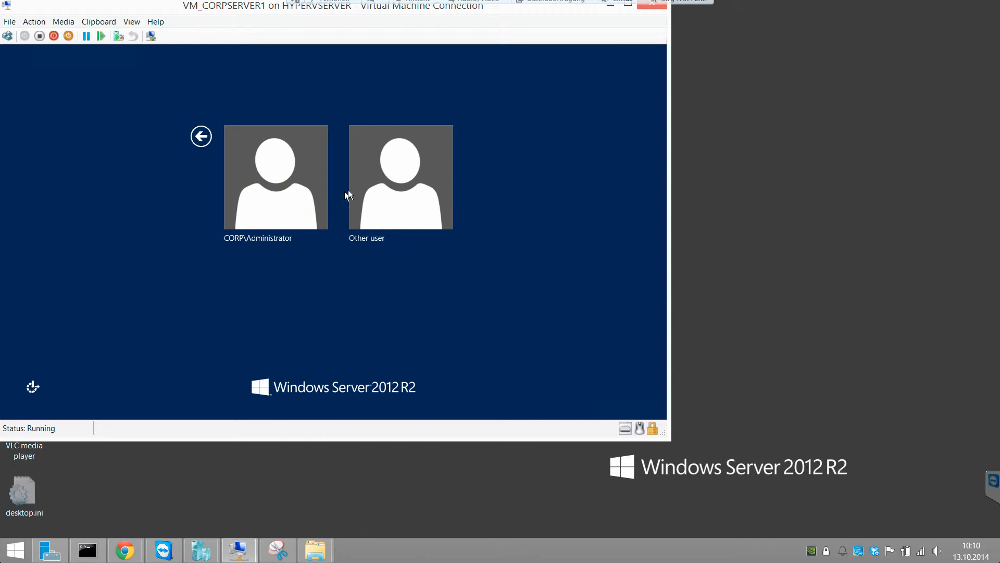
{"action": "left_click", "coordinate": [388, 221]}
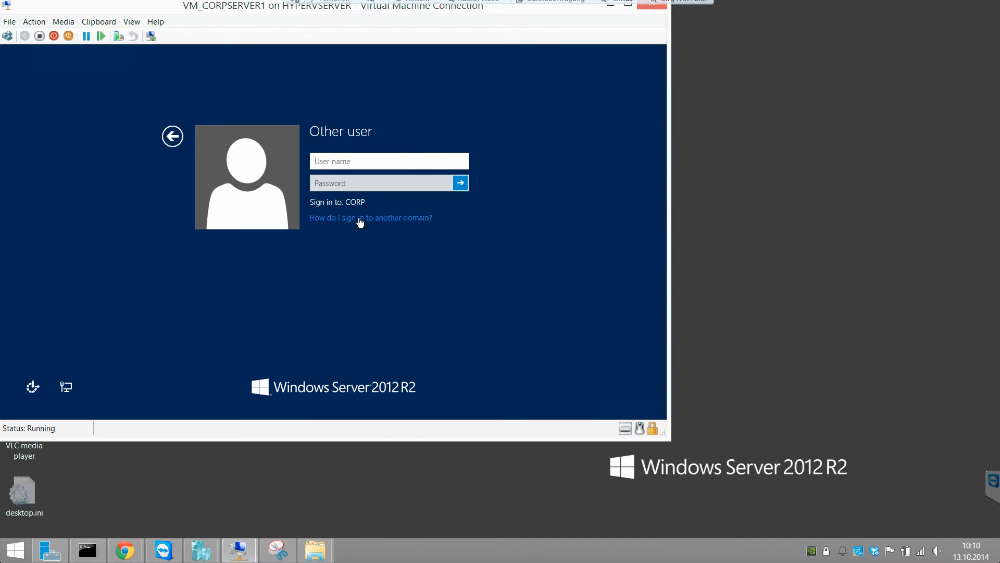
Step: Sign in to the CORP domain as administrator using the account password
{"action": "left_click", "coordinate": [359, 219]}
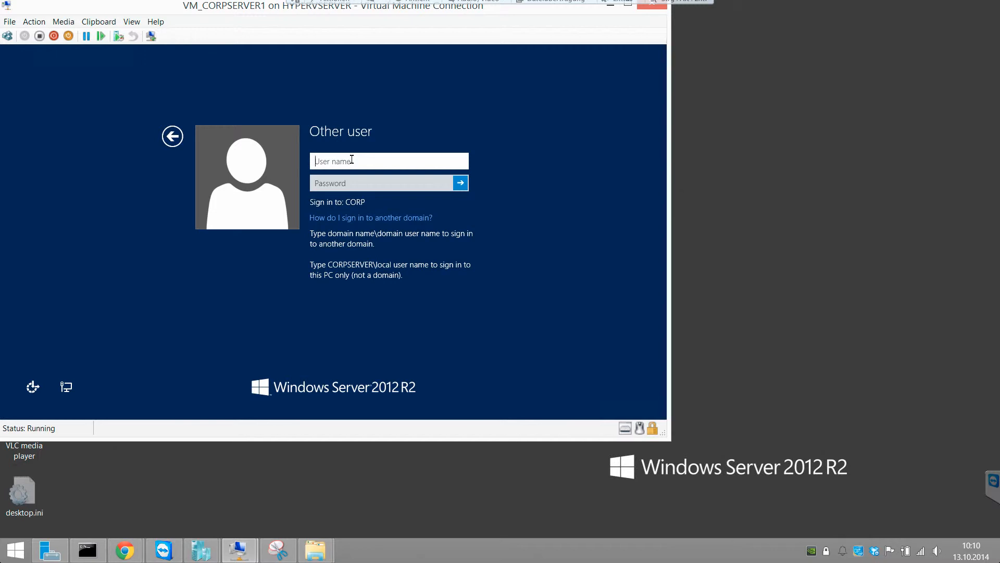
{"action": "type", "text": "admn"}
{"action": "type", "text": "nistrator"}
{"action": "key", "text": "Tab"}
{"action": "type", "text": "Pa$$w0rd"}
{"action": "key", "text": "Return"}
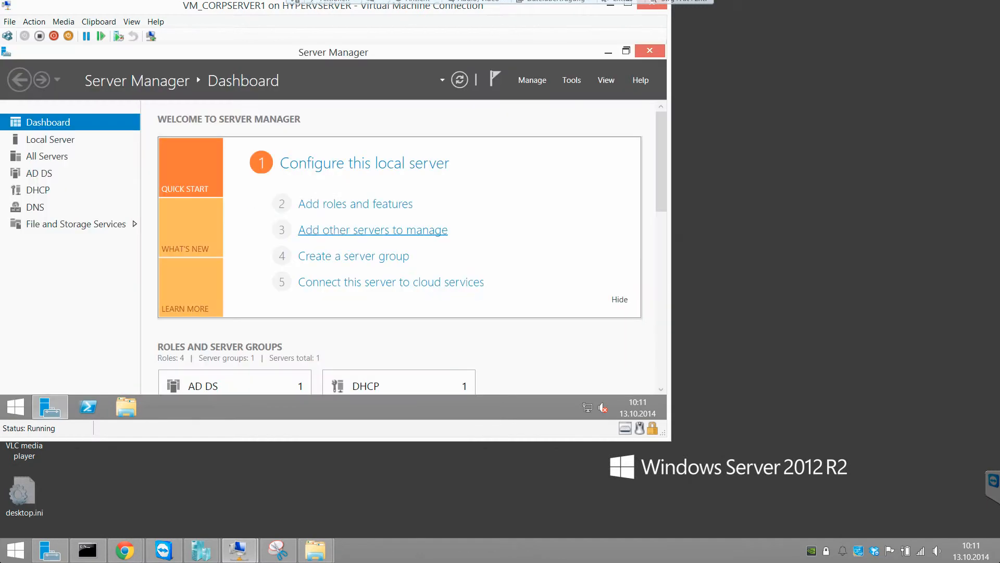
Step: Show CORPSERVER's Local Server properties, including domain corp.zz and IP 172.16.1.1
{"action": "left_click", "coordinate": [56, 142]}
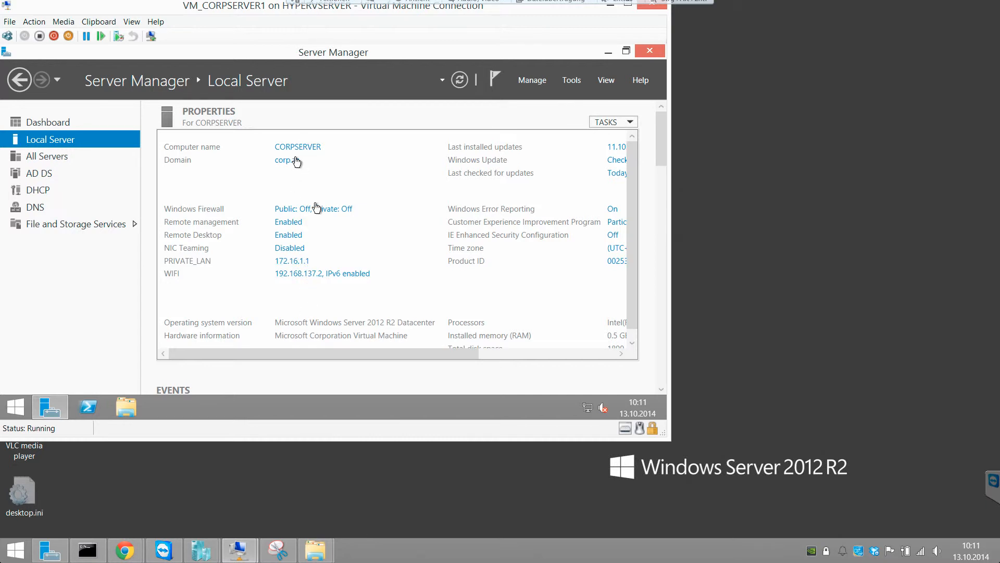
{"action": "left_click_drag", "start_coordinate": [341, 350], "coordinate": [321, 349]}
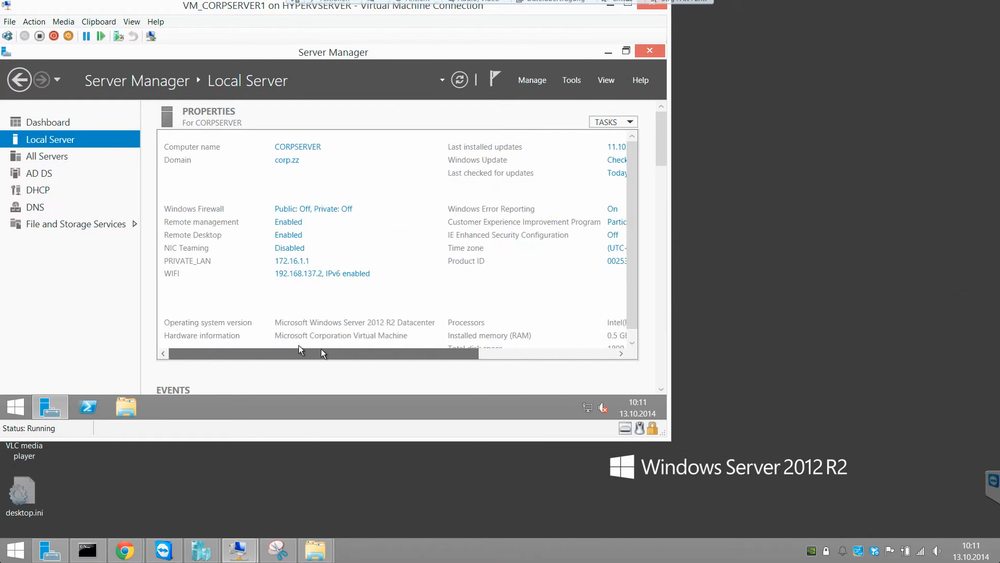
Step: Open the System page for CORPSERVER from the Start button's quick menu
{"action": "left_click", "coordinate": [13, 411]}
{"action": "right_click", "coordinate": [13, 411]}
{"action": "left_click", "coordinate": [67, 230]}
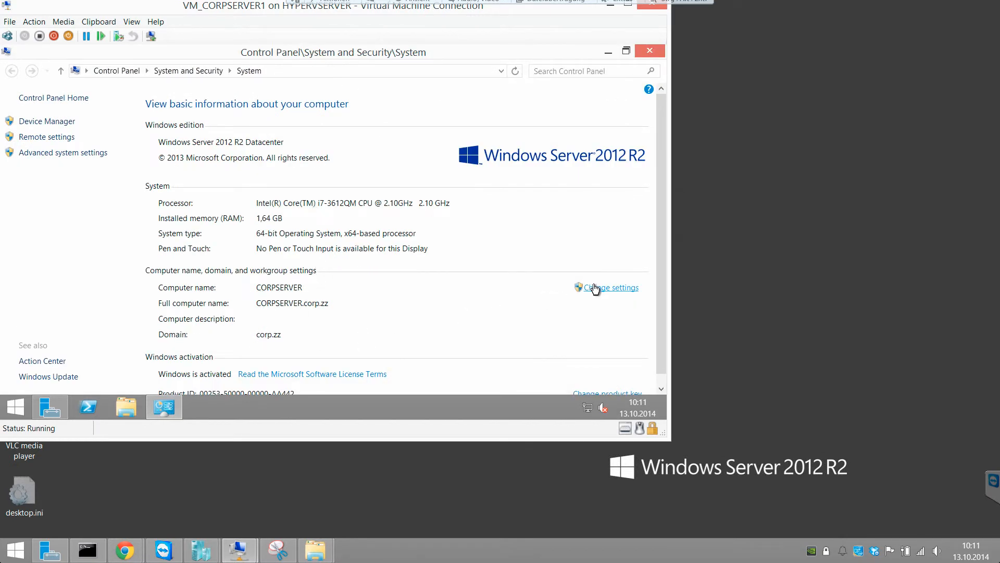
Step: Attempt a computer name change, dismiss the domain controller warning, cancel without changes, and minimize
{"action": "left_click", "coordinate": [600, 288]}
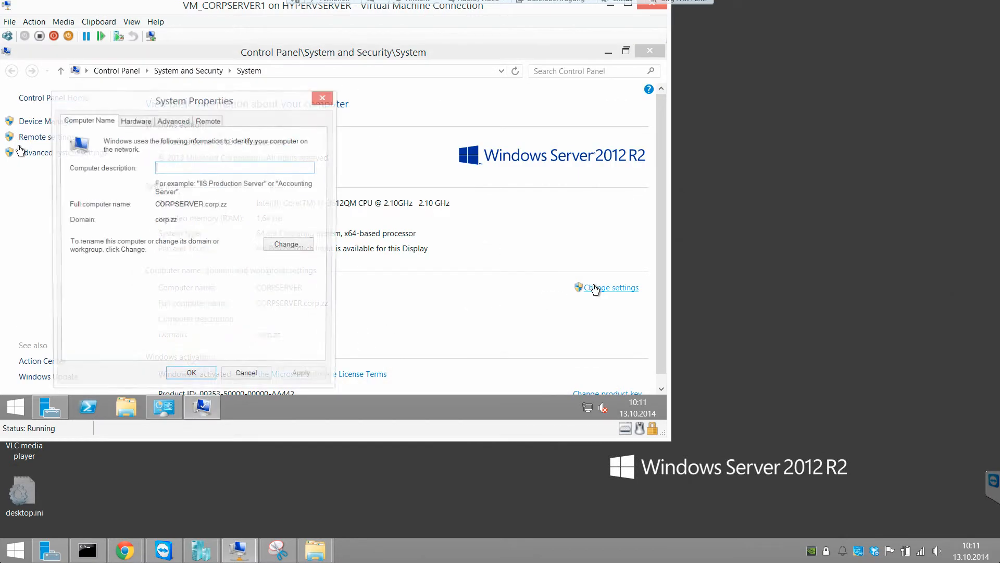
{"action": "left_click", "coordinate": [288, 247]}
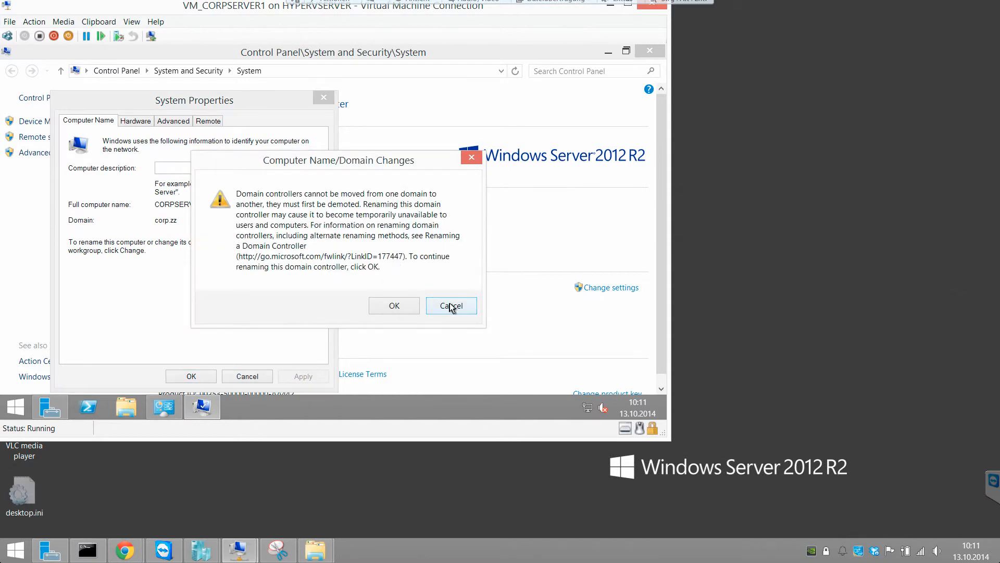
{"action": "left_click", "coordinate": [450, 305]}
{"action": "left_click", "coordinate": [135, 121]}
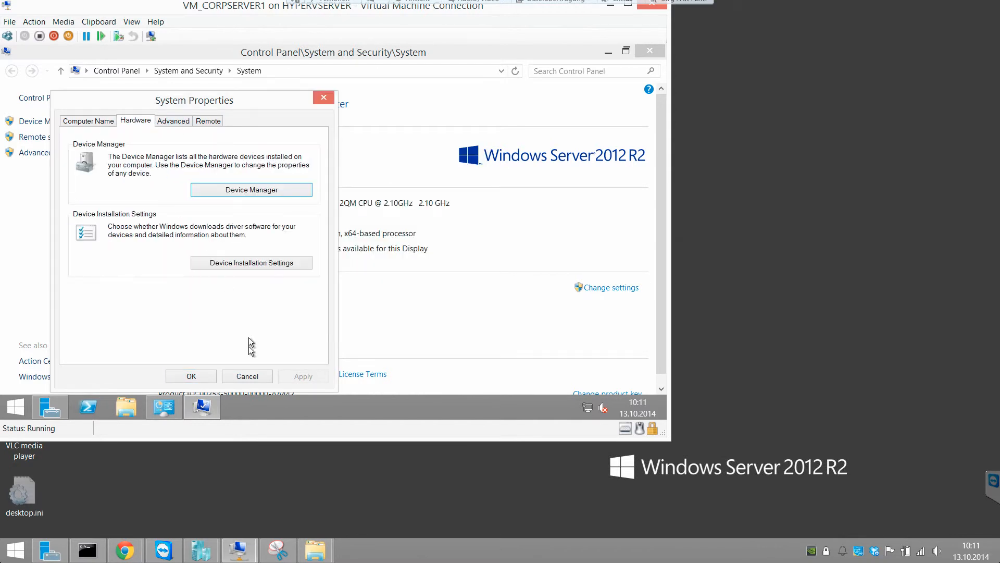
{"action": "left_click", "coordinate": [247, 376]}
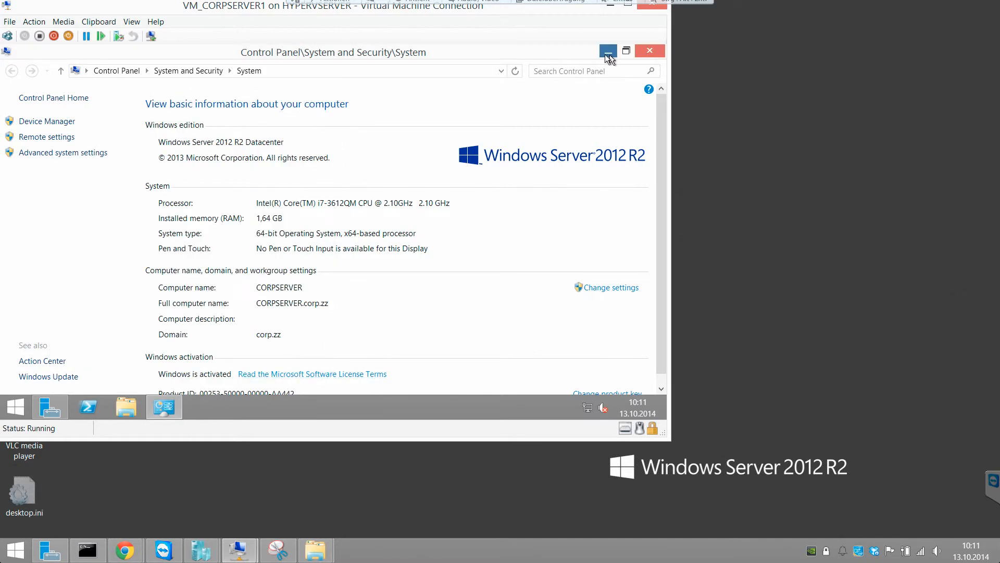
{"action": "left_click", "coordinate": [608, 52]}
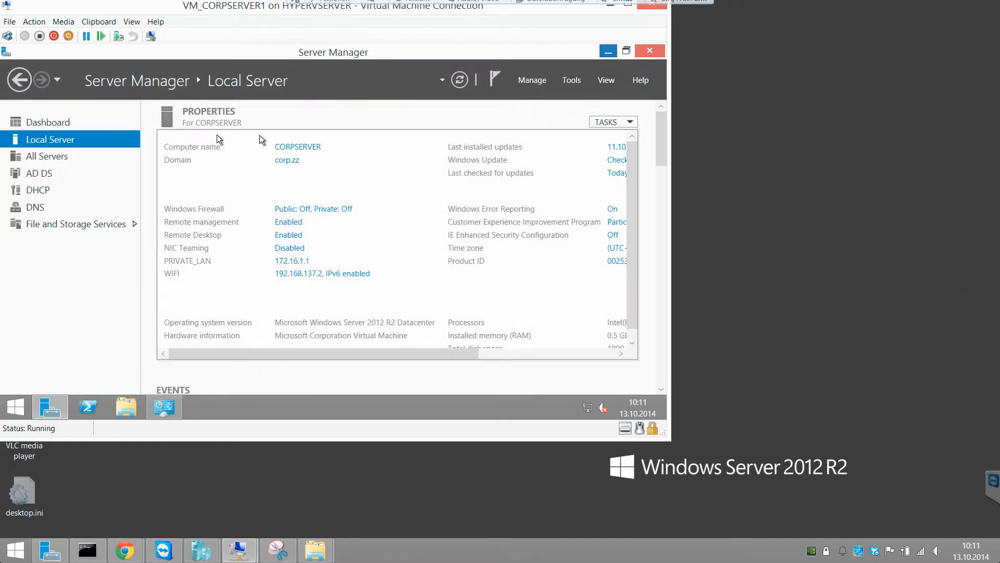
Step: Launch Active Directory Users and Computers from Server Manager's AD DS page Tools menu
{"action": "left_click", "coordinate": [45, 169]}
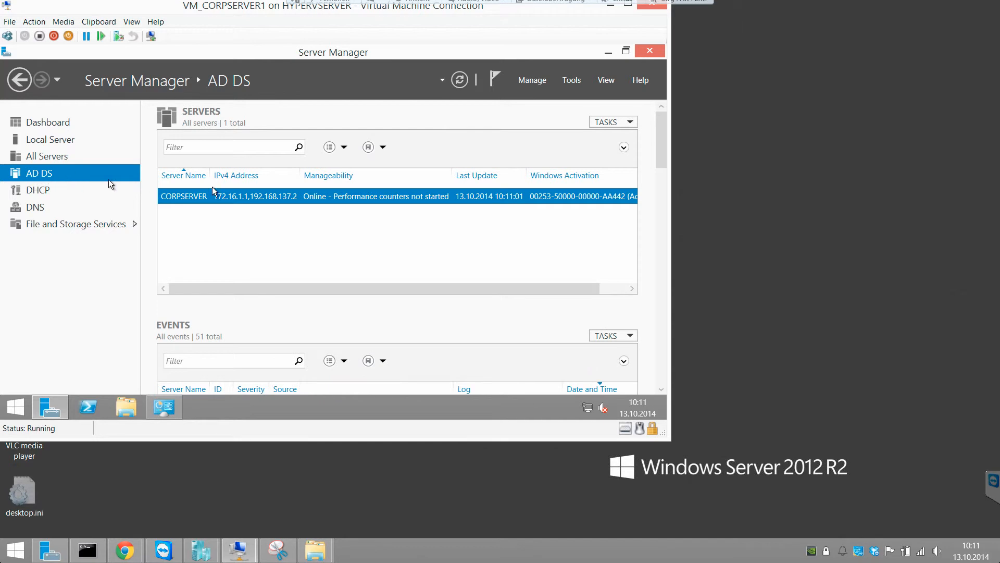
{"action": "left_click", "coordinate": [572, 80]}
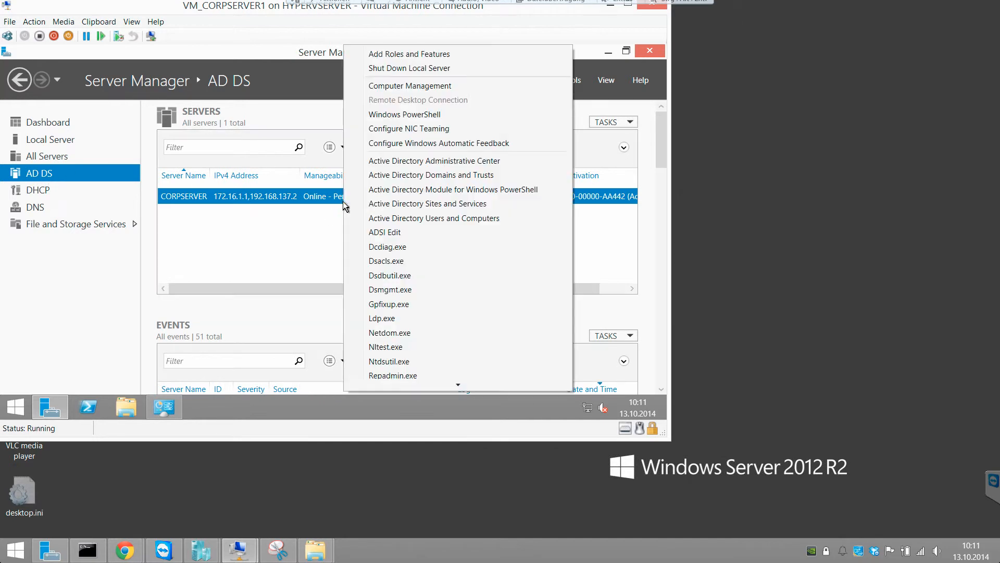
{"action": "mouse_move", "coordinate": [470, 385]}
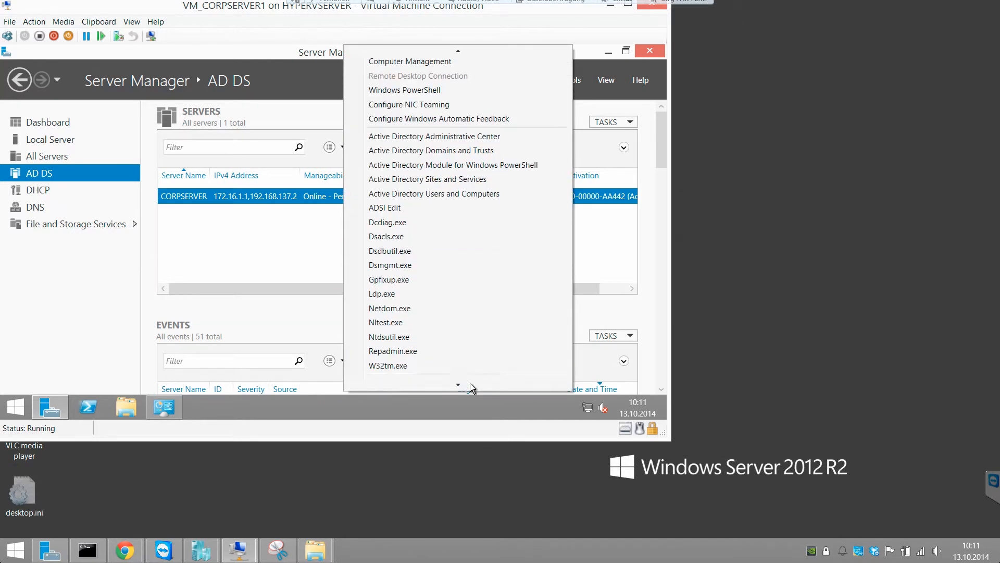
{"action": "right_click", "coordinate": [201, 194]}
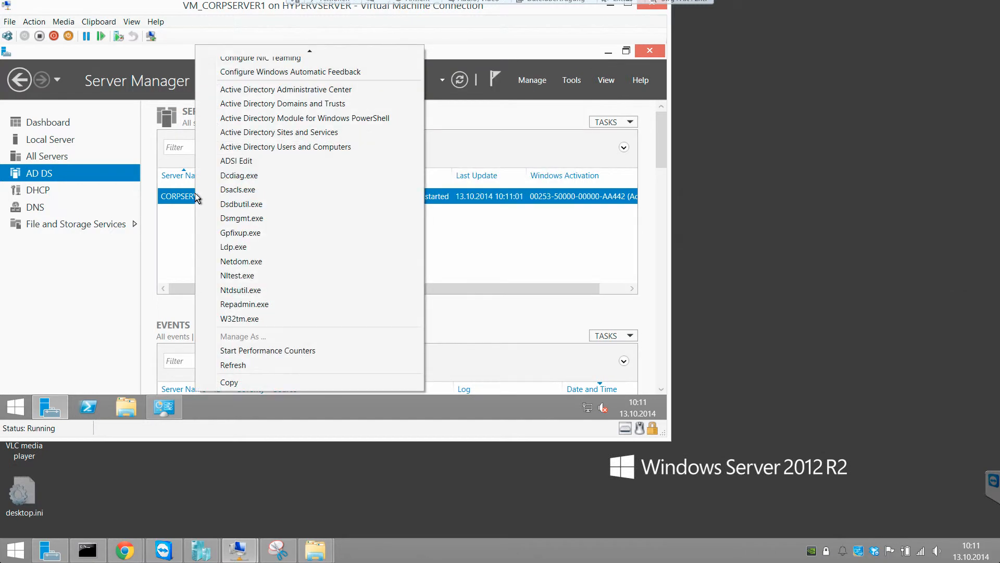
{"action": "mouse_move", "coordinate": [300, 52]}
{"action": "mouse_move", "coordinate": [320, 386]}
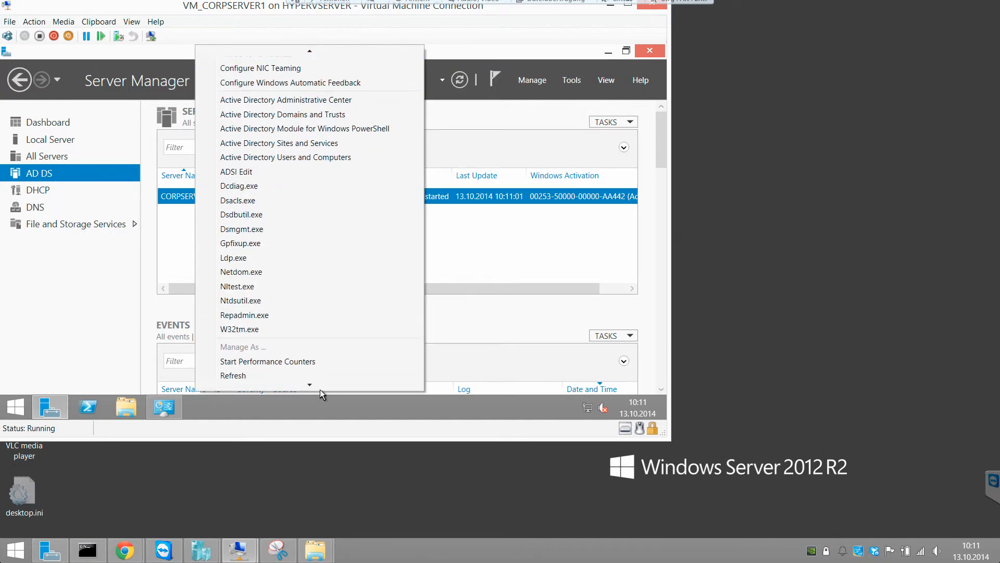
{"action": "left_click", "coordinate": [658, 142]}
{"action": "left_click_drag", "start_coordinate": [656, 151], "coordinate": [657, 114]}
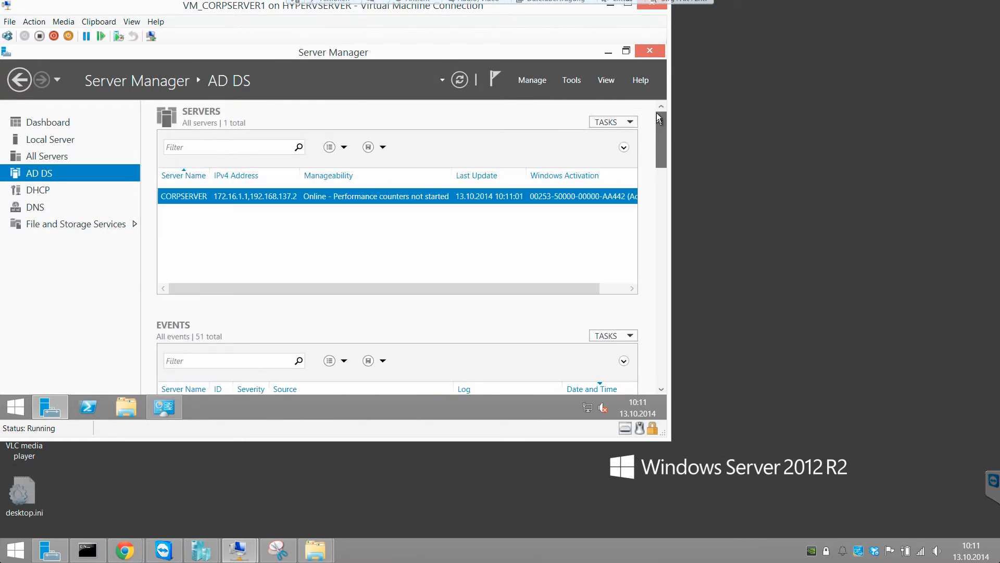
{"action": "left_click", "coordinate": [540, 82]}
{"action": "left_click", "coordinate": [563, 80]}
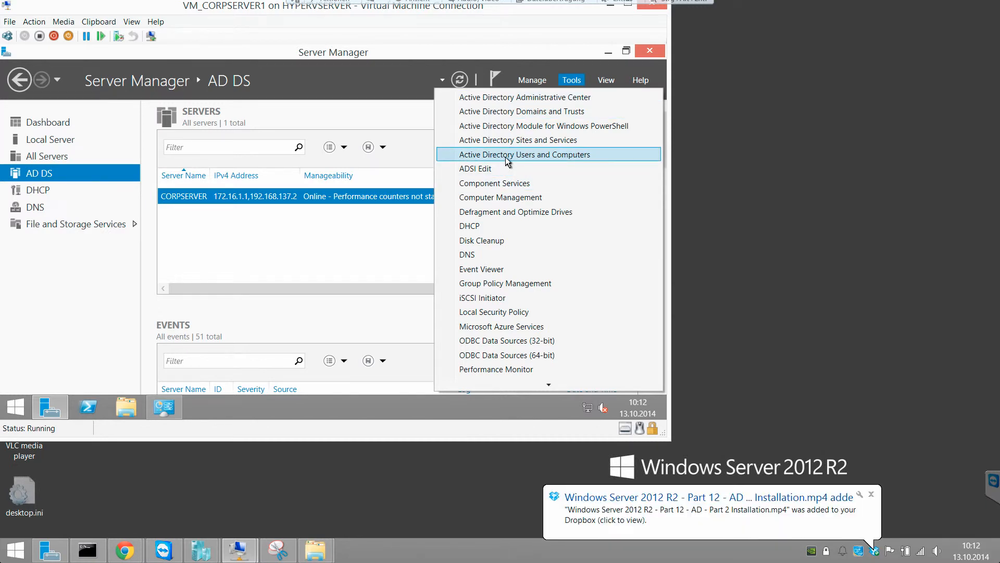
{"action": "left_click", "coordinate": [505, 157]}
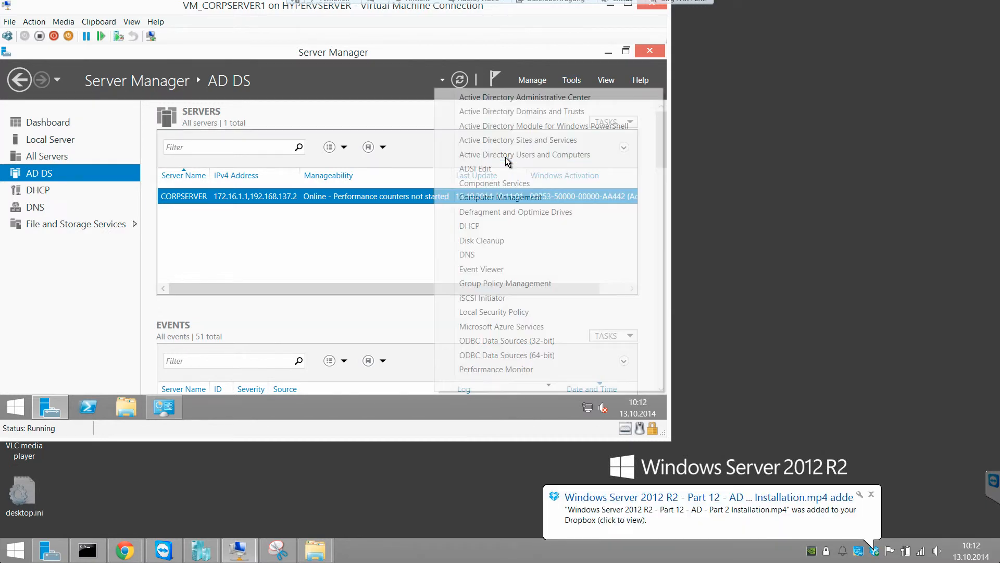
Step: Dismiss the Dropbox notice, minimize Server Manager, and open Screen resolution from the desktop
{"action": "left_click", "coordinate": [872, 495]}
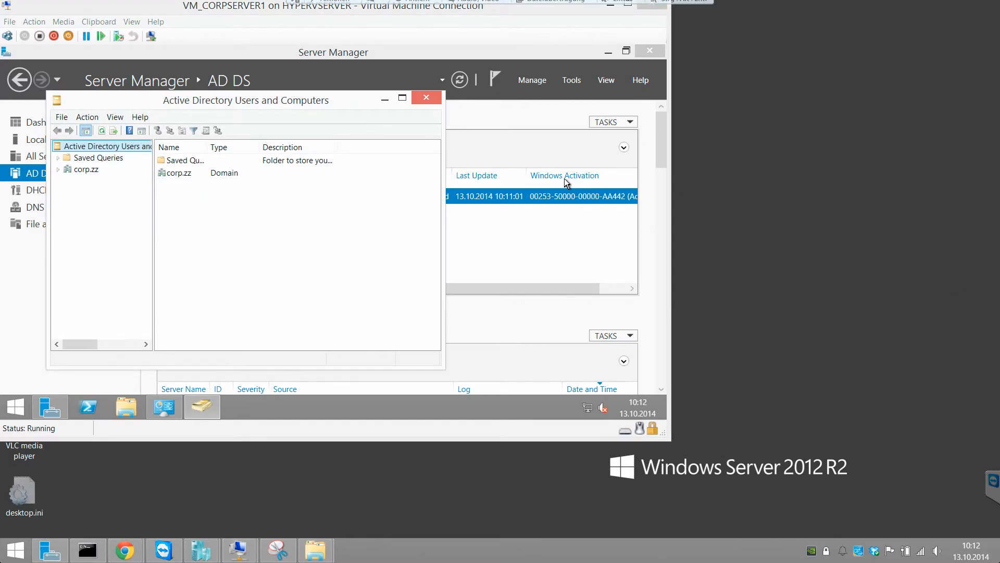
{"action": "left_click", "coordinate": [609, 51]}
{"action": "right_click", "coordinate": [349, 64]}
{"action": "left_click", "coordinate": [392, 159]}
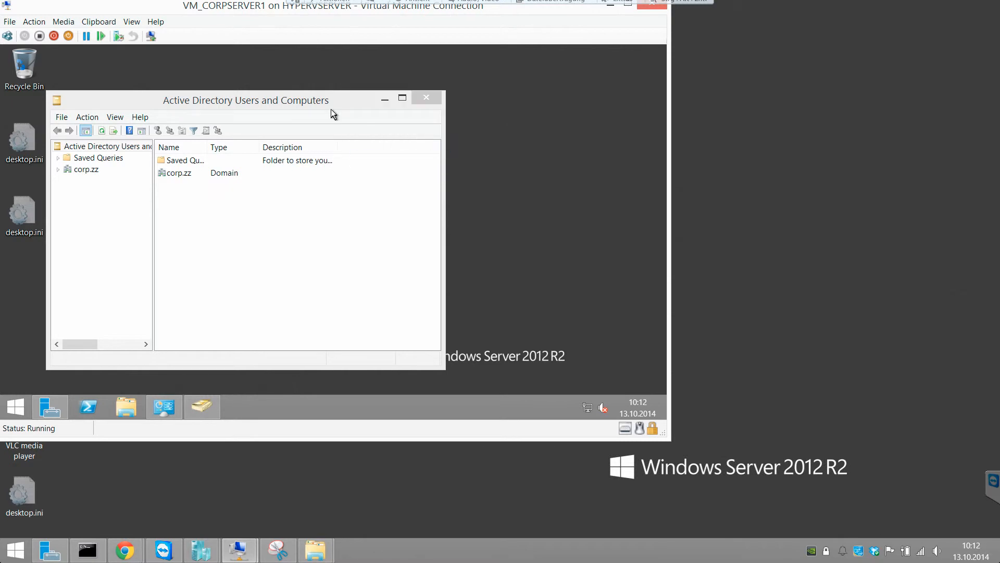
Step: Set the display resolution to 1920 × 1080, apply it and keep the changes
{"action": "left_click", "coordinate": [190, 251]}
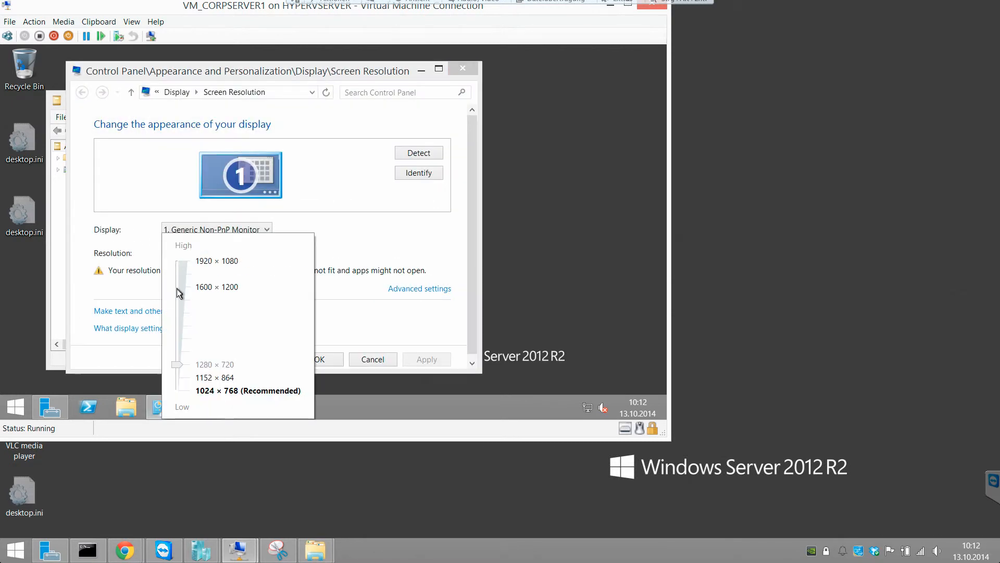
{"action": "left_click", "coordinate": [184, 265]}
{"action": "left_click", "coordinate": [336, 354]}
{"action": "left_click", "coordinate": [333, 359]}
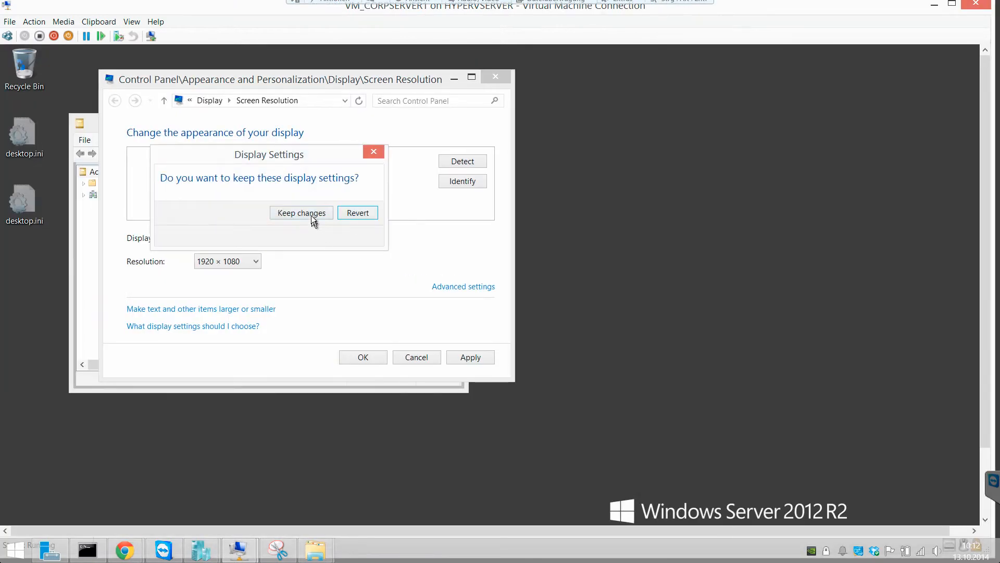
{"action": "left_click", "coordinate": [312, 217]}
Step: Switch the VM to full screen, maximize Active Directory Users and Computers, and widen its tree pane
{"action": "left_click", "coordinate": [131, 21]}
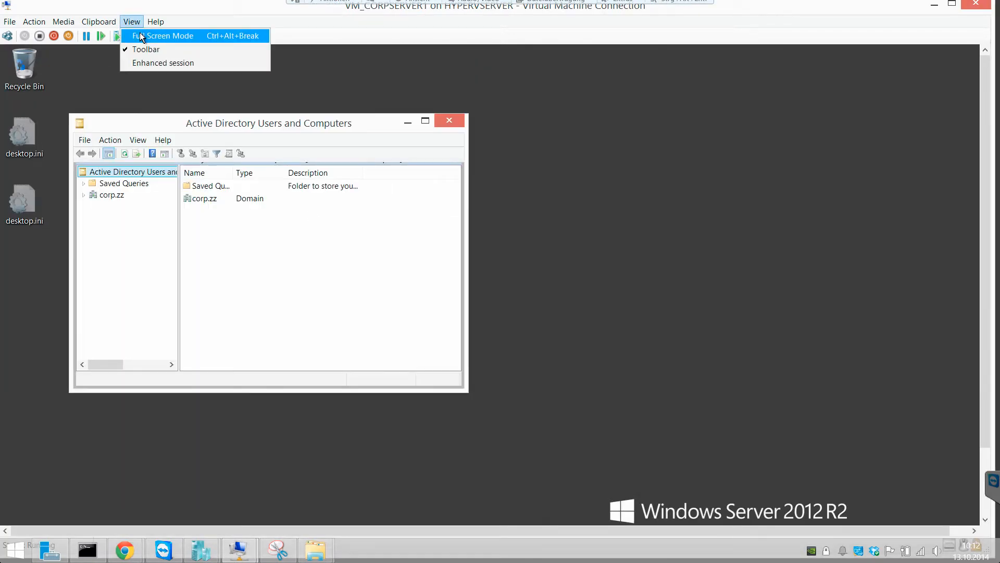
{"action": "left_click", "coordinate": [140, 35]}
{"action": "left_click", "coordinate": [431, 77]}
{"action": "left_click_drag", "start_coordinate": [104, 75], "coordinate": [310, 73]}
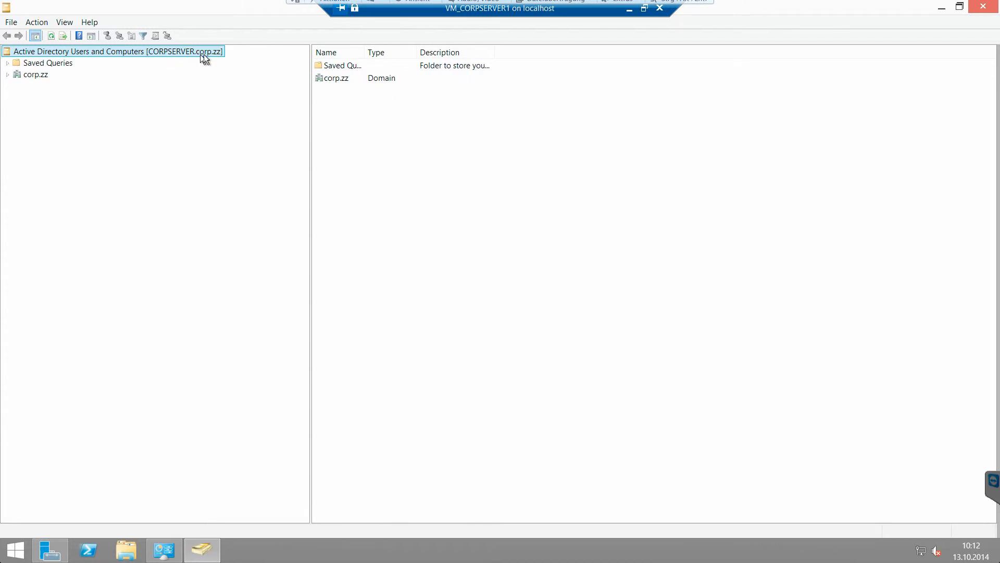
Step: Show corp.zz with Name, Type and Description columns autofitted, then expand it and open Builtin
{"action": "left_click", "coordinate": [31, 75]}
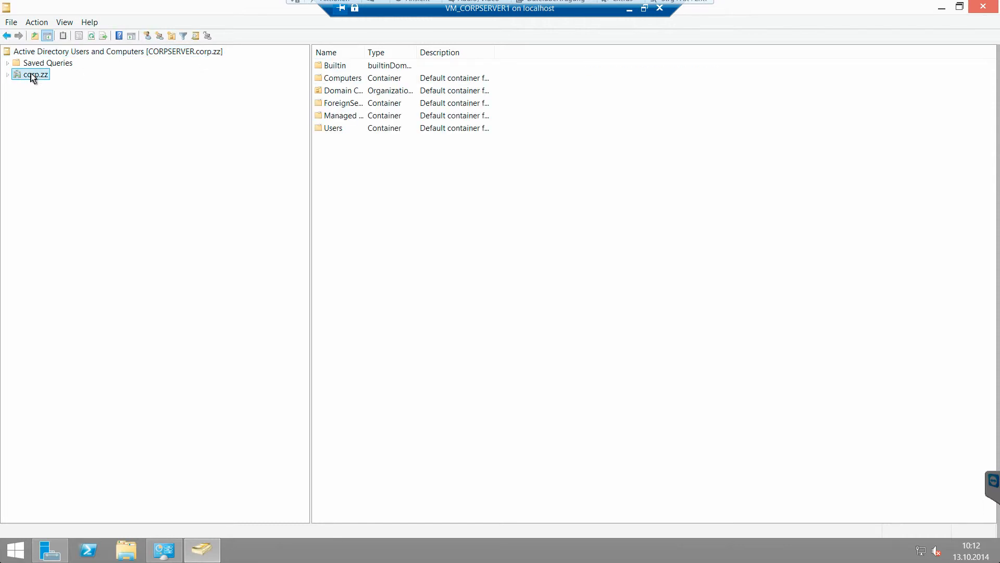
{"action": "double_click", "coordinate": [364, 52]}
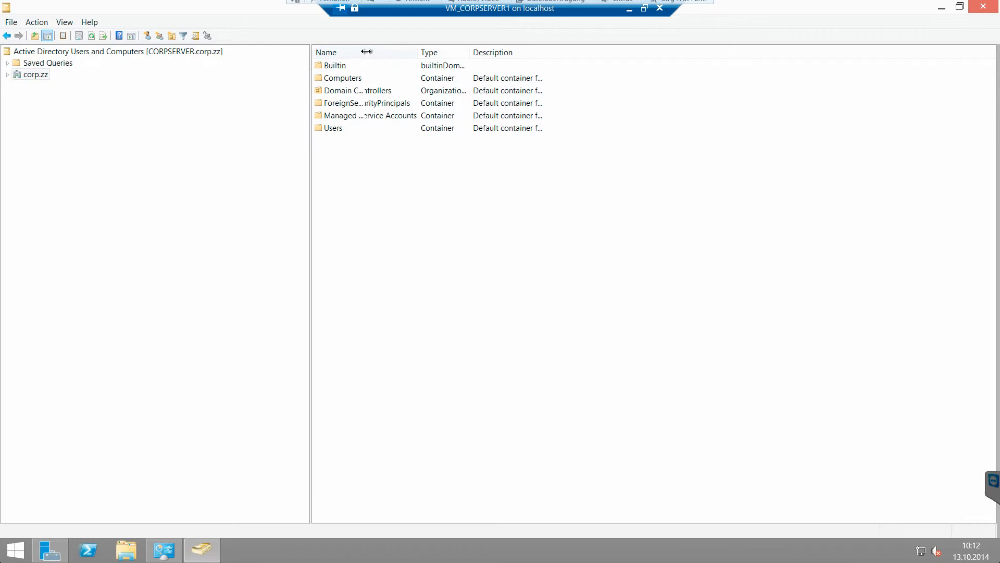
{"action": "double_click", "coordinate": [463, 54]}
{"action": "double_click", "coordinate": [569, 53]}
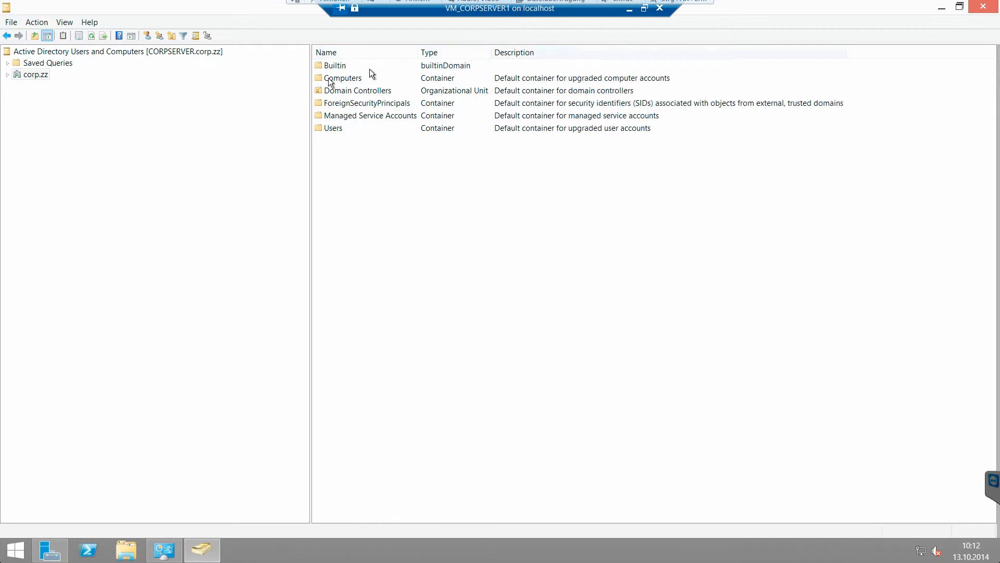
{"action": "double_click", "coordinate": [30, 76]}
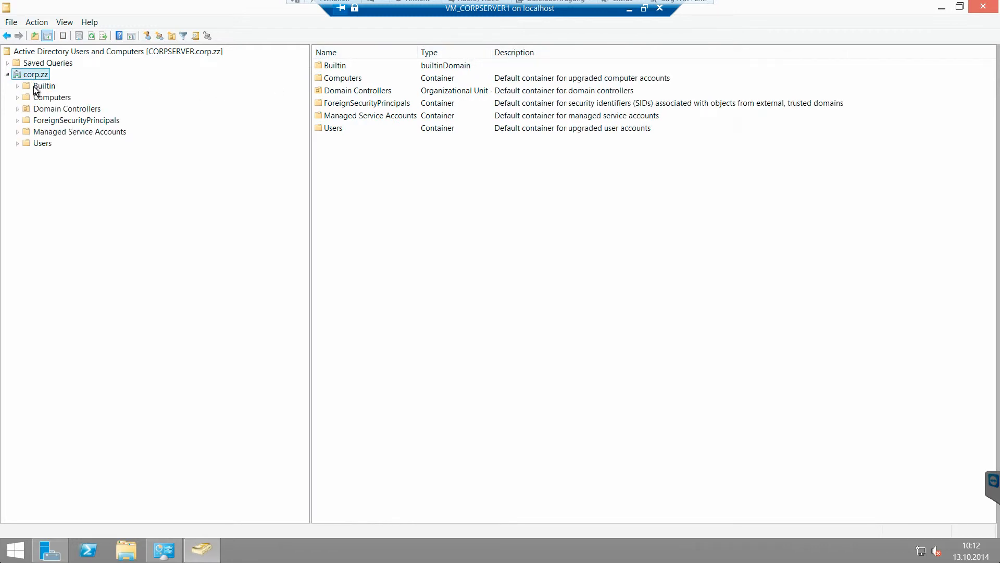
{"action": "left_click", "coordinate": [33, 85]}
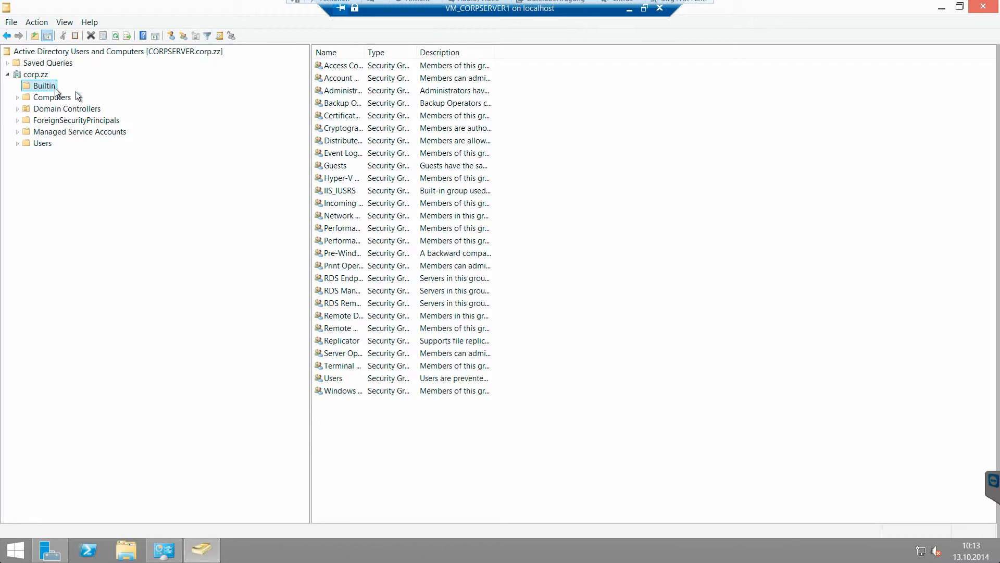
Step: Autofit the Name and Type columns to show full group names and Security Group - Domain Local
{"action": "double_click", "coordinate": [364, 51]}
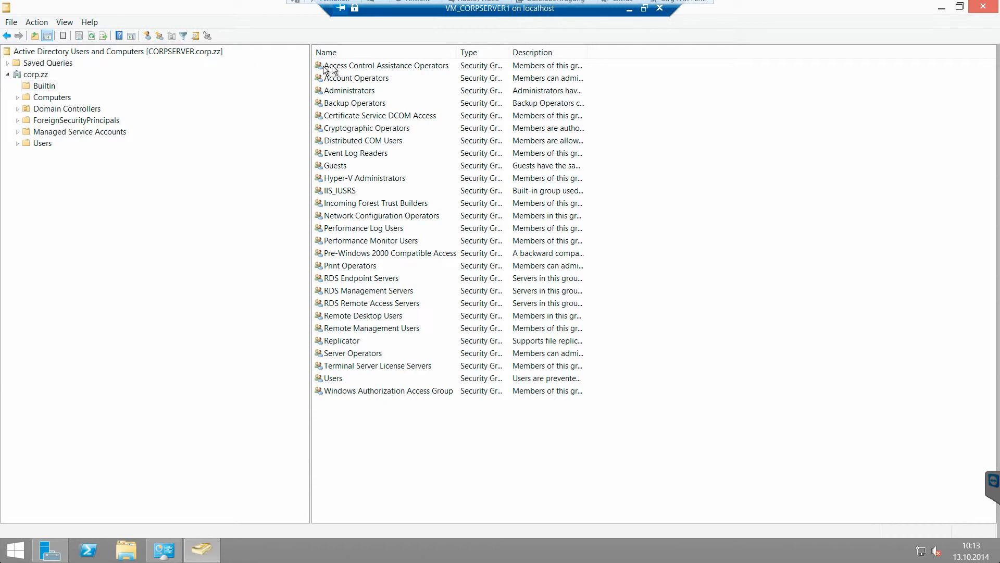
{"action": "left_click_drag", "start_coordinate": [310, 58], "coordinate": [225, 59]}
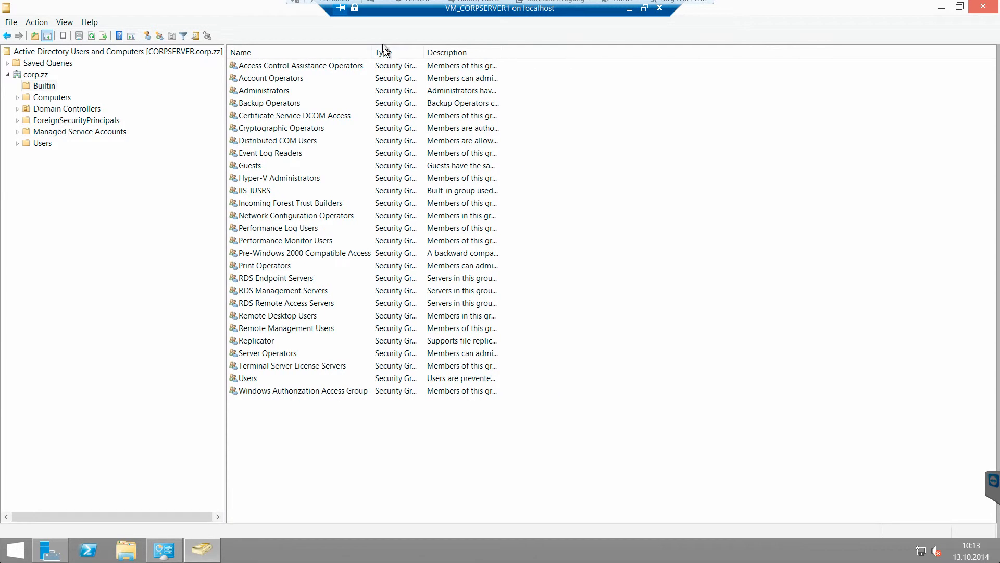
{"action": "double_click", "coordinate": [425, 50]}
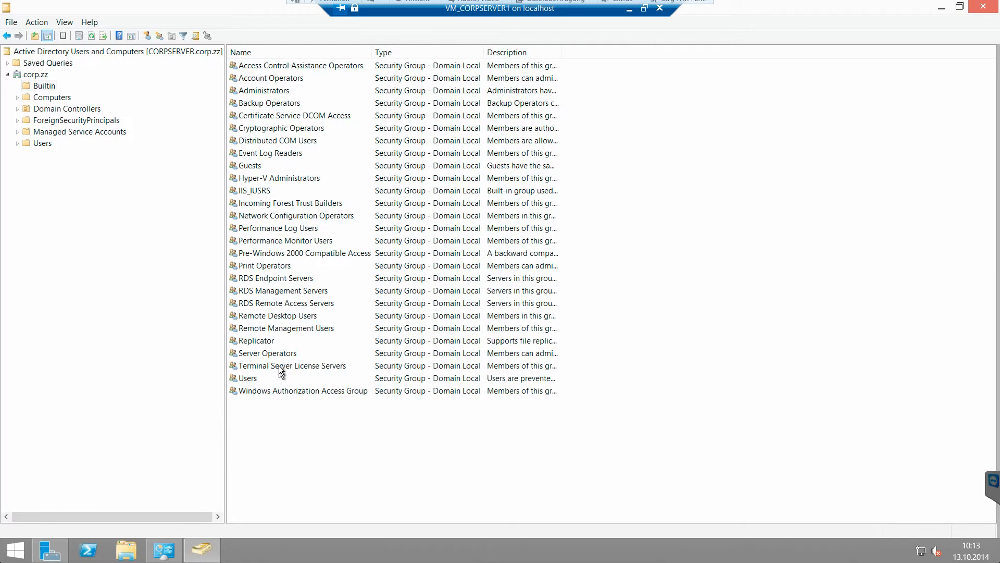
Step: Open the Users group's properties, close them without changes, and deselect the group
{"action": "left_click", "coordinate": [255, 340]}
{"action": "left_click", "coordinate": [253, 379]}
{"action": "double_click", "coordinate": [254, 379]}
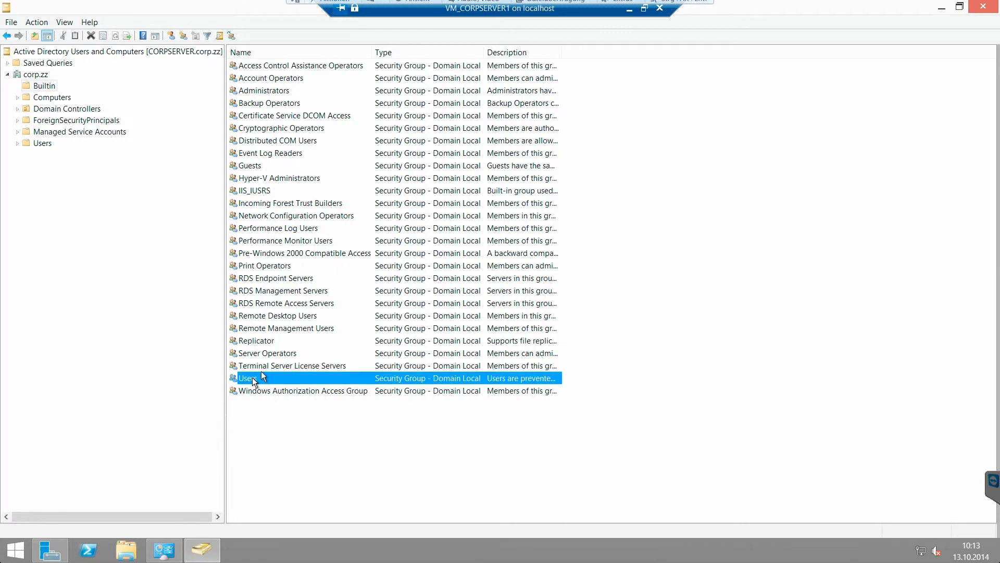
{"action": "left_click", "coordinate": [547, 402]}
{"action": "left_click", "coordinate": [120, 101]}
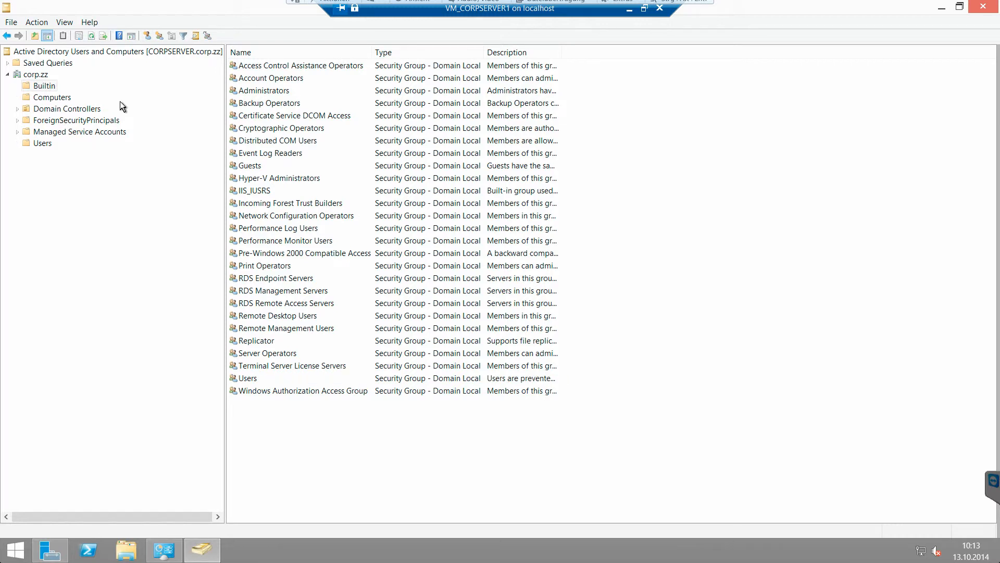
Step: Review the Administrators group's Members, Member Of and Managed By tabs, then view the empty Computers container
{"action": "double_click", "coordinate": [264, 89]}
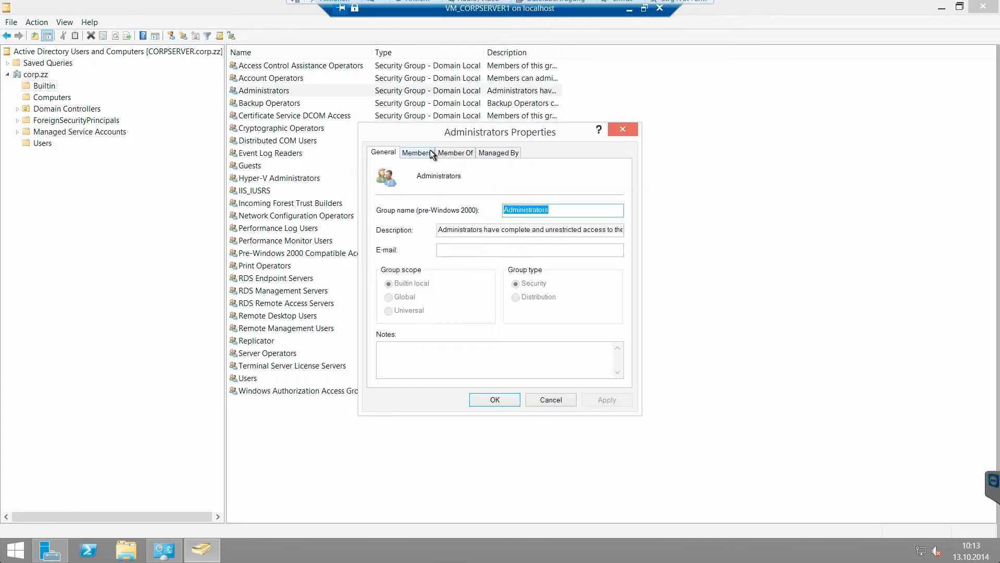
{"action": "left_click", "coordinate": [426, 153]}
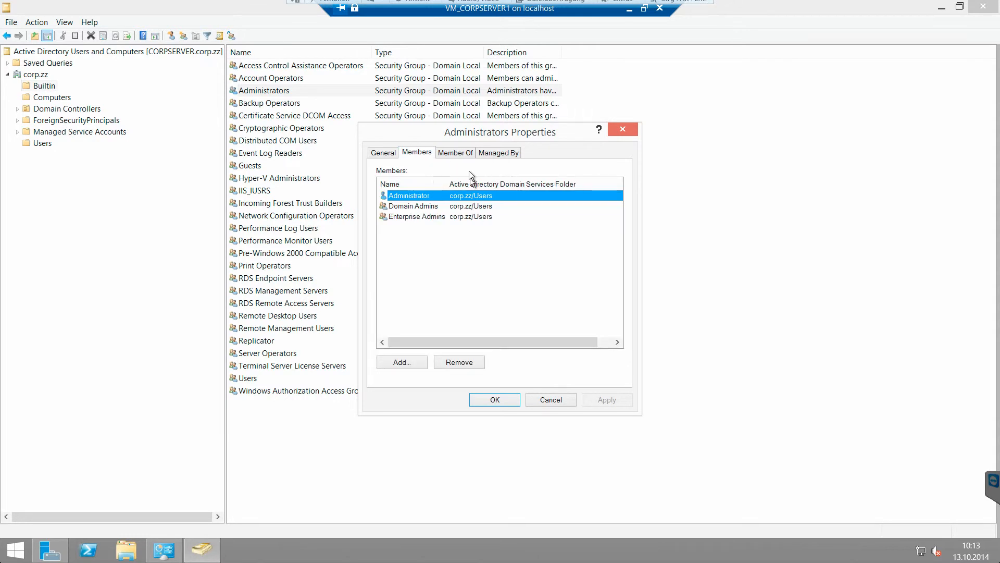
{"action": "left_click", "coordinate": [466, 155]}
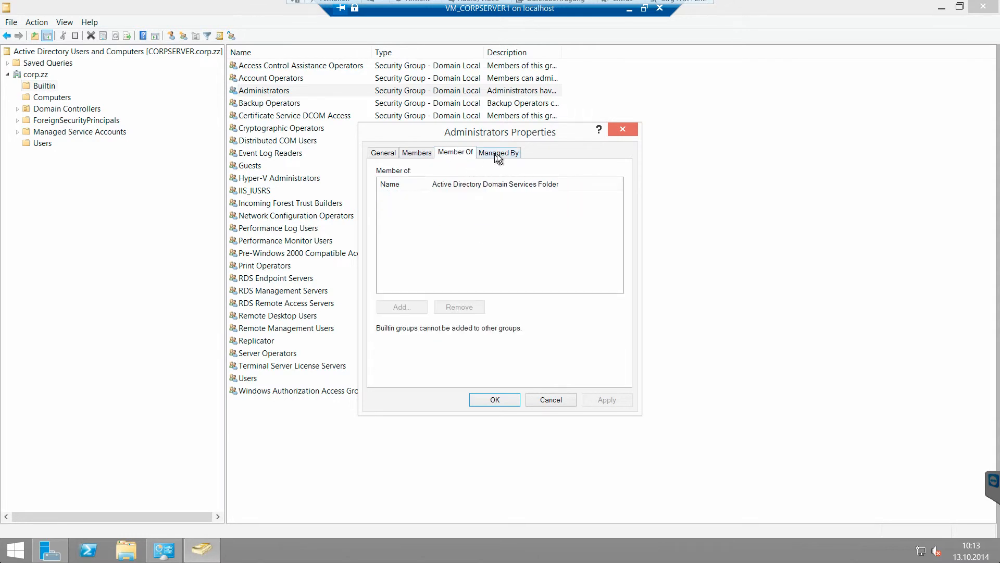
{"action": "left_click", "coordinate": [499, 156]}
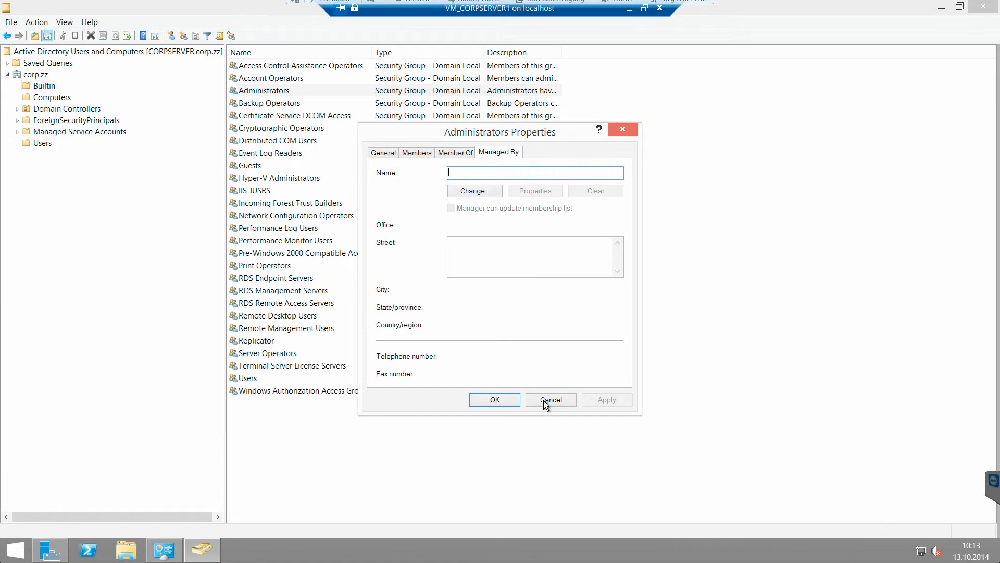
{"action": "left_click", "coordinate": [547, 401]}
{"action": "left_click", "coordinate": [60, 98]}
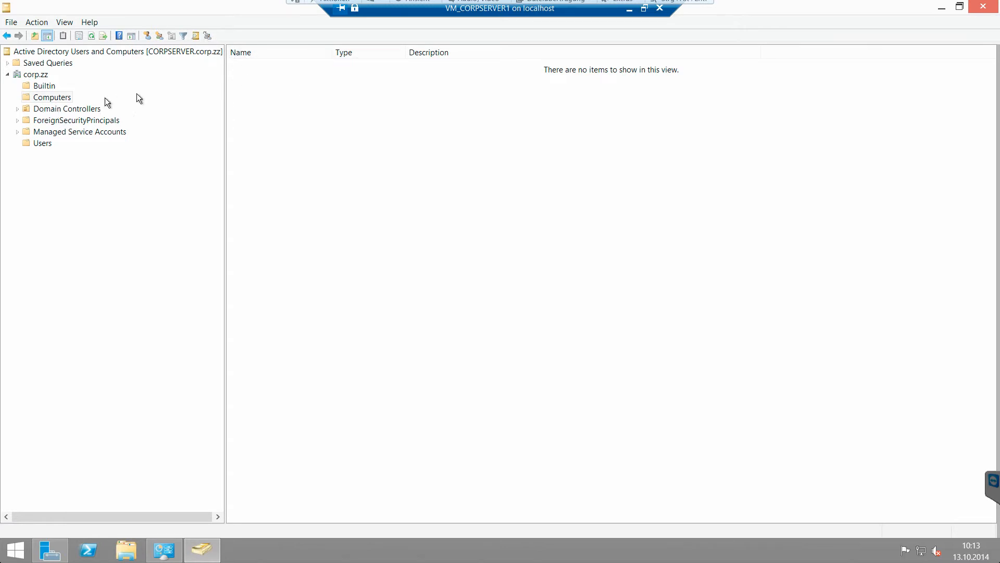
Step: List Domain Controllers, autofit Name and Site columns, and select CORPSERVER in Default-First-Site-Name
{"action": "left_click", "coordinate": [70, 108]}
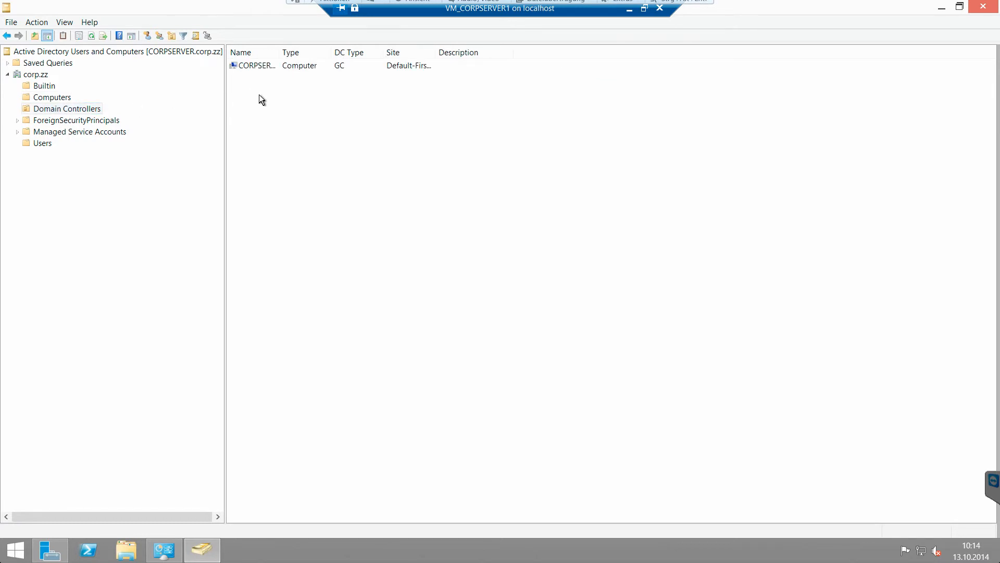
{"action": "double_click", "coordinate": [279, 52]}
{"action": "left_click", "coordinate": [364, 66]}
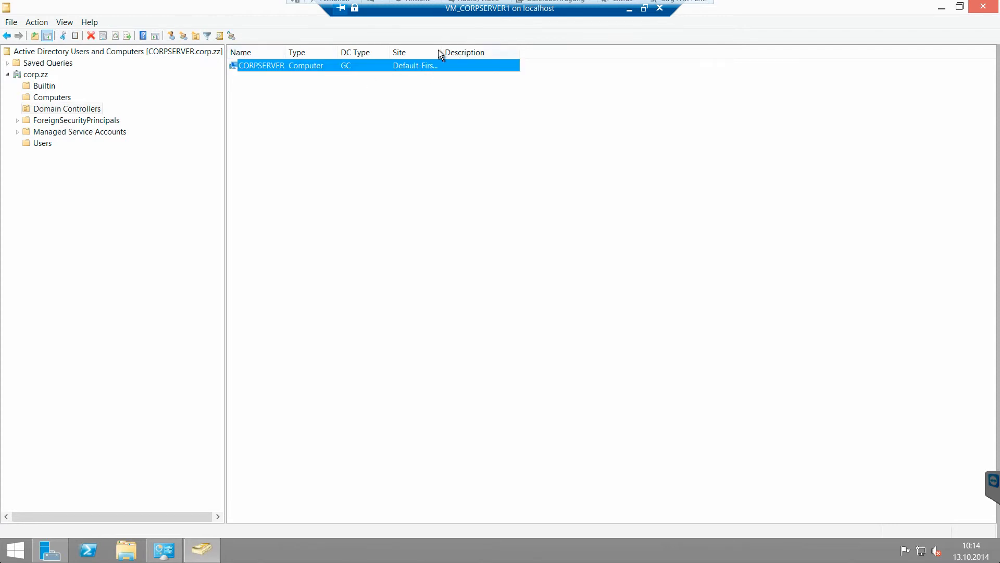
{"action": "double_click", "coordinate": [441, 52]}
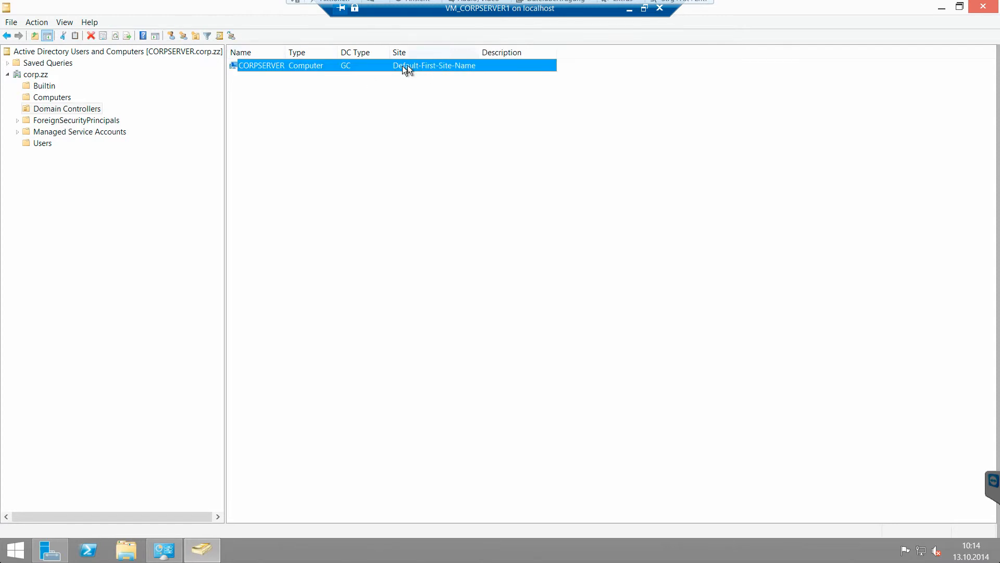
Step: Open CORPSERVER's properties and check its operating system and Domain Controllers group membership
{"action": "double_click", "coordinate": [315, 65]}
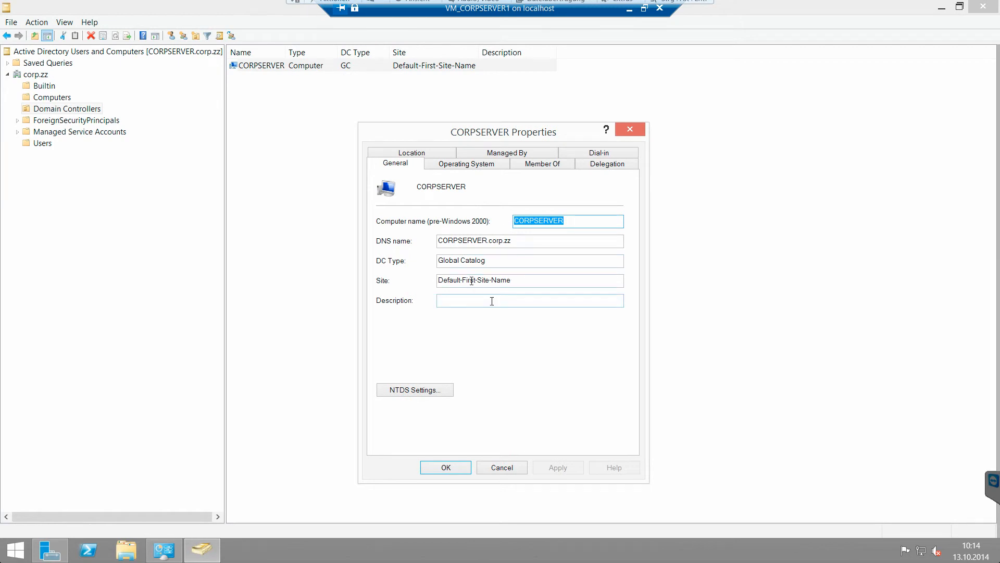
{"action": "left_click", "coordinate": [458, 164]}
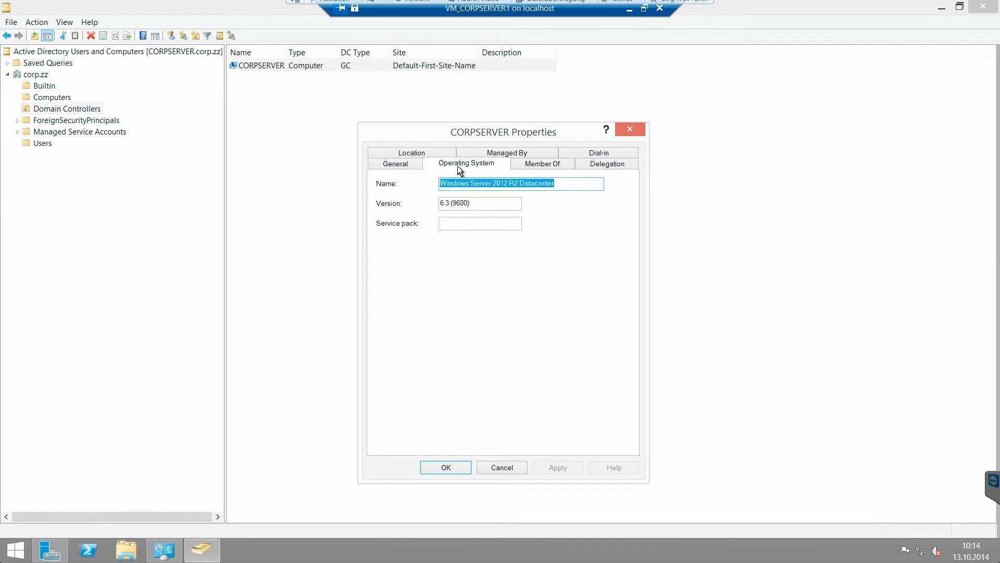
{"action": "left_click", "coordinate": [532, 164]}
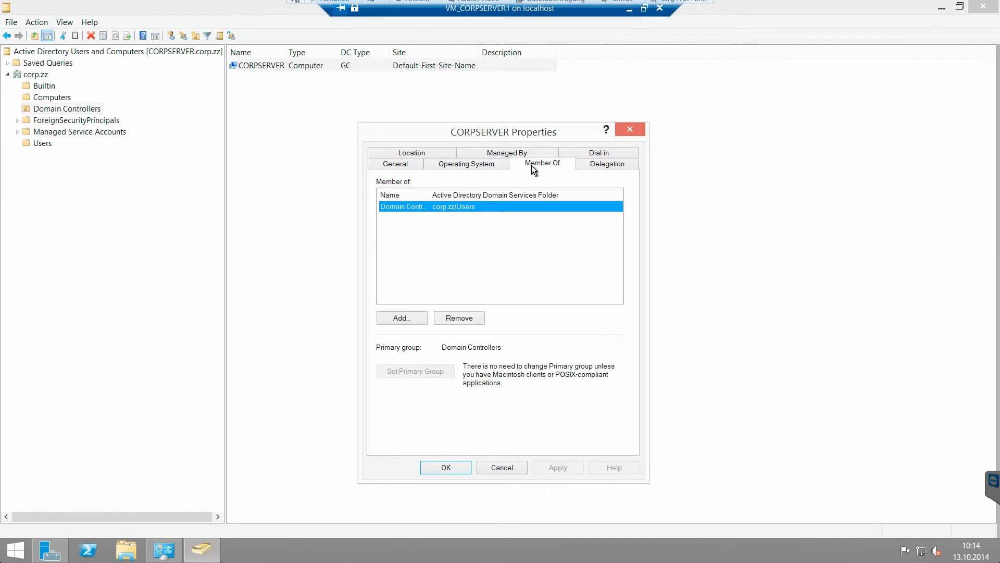
{"action": "double_click", "coordinate": [430, 195]}
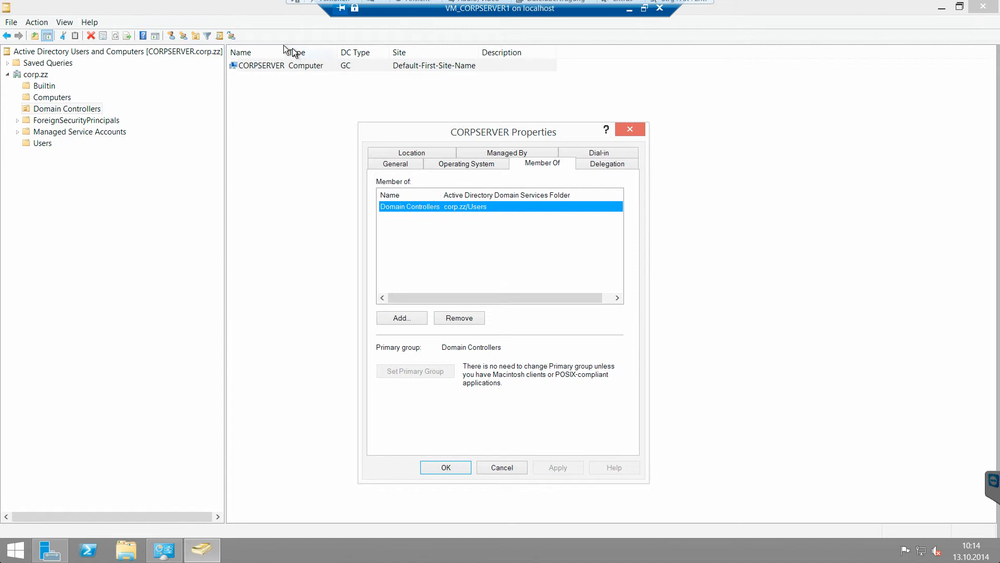
Step: Look through the Delegation, Location, Managed By and Dial-in tabs, then cancel the dialog unchanged
{"action": "left_click", "coordinate": [615, 166]}
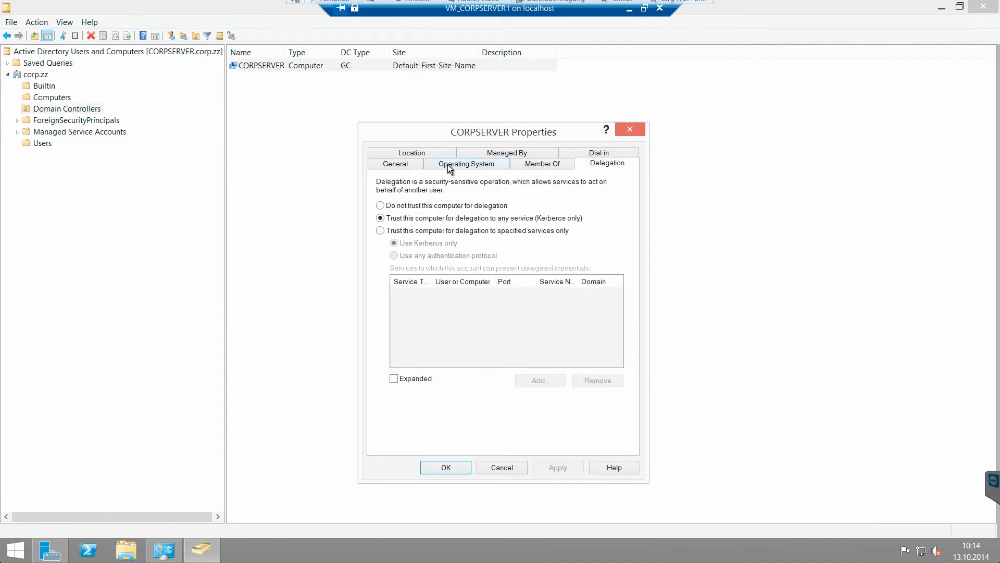
{"action": "left_click", "coordinate": [421, 153]}
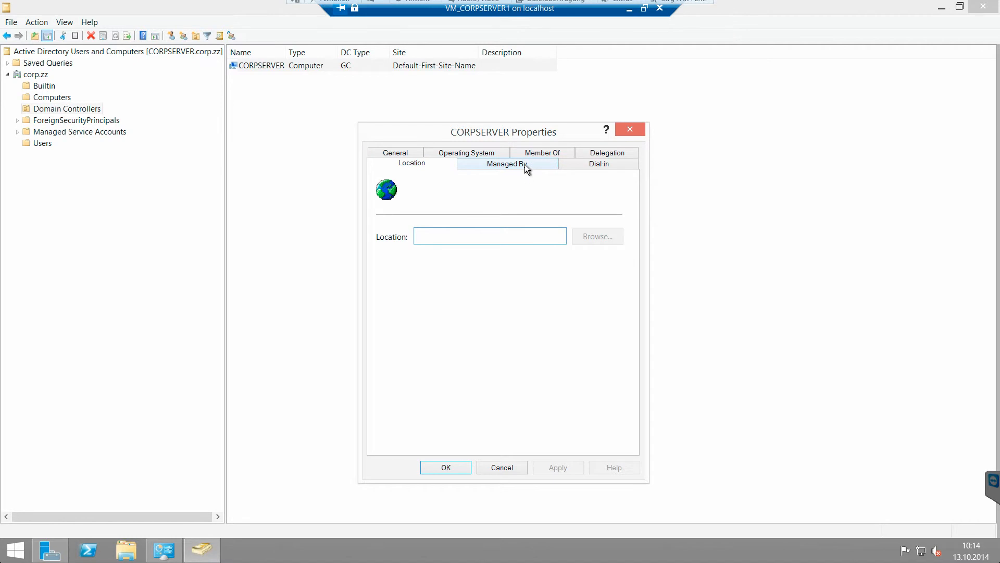
{"action": "left_click", "coordinate": [524, 164]}
{"action": "left_click", "coordinate": [581, 167]}
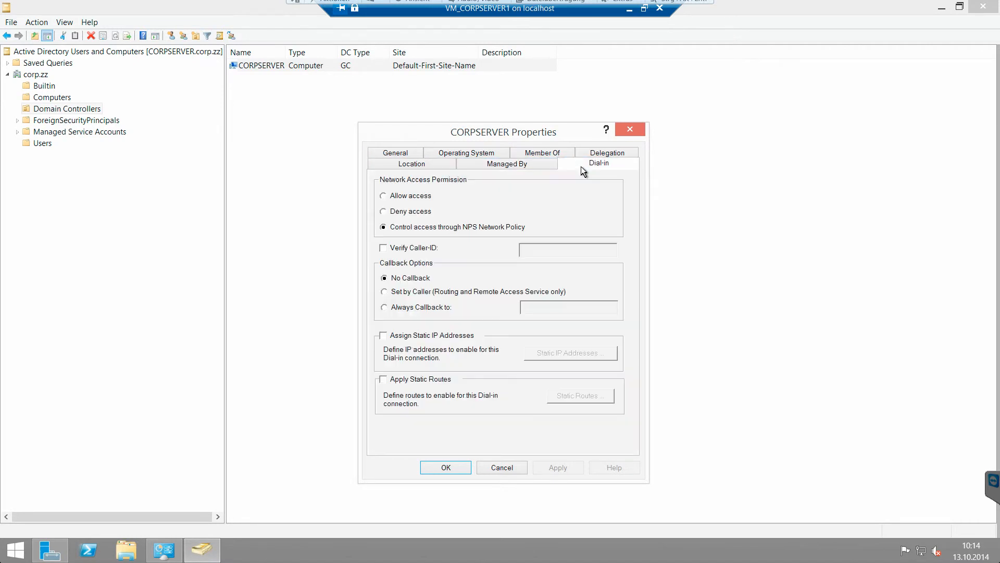
{"action": "left_click", "coordinate": [501, 467]}
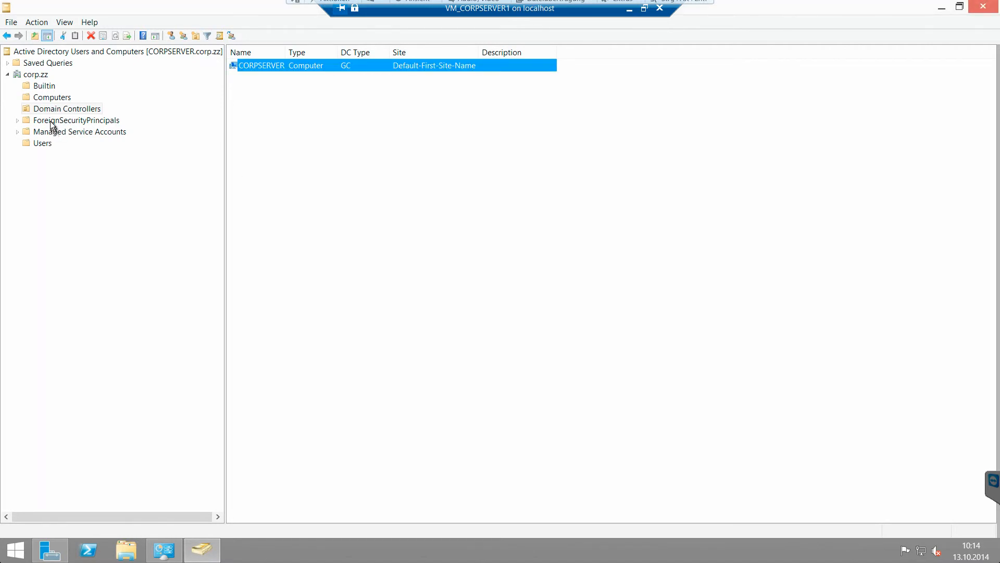
Step: Browse ForeignSecurityPrincipals and Managed Service Accounts, then list Users and select Administrator
{"action": "left_click", "coordinate": [48, 123]}
{"action": "left_click", "coordinate": [49, 133]}
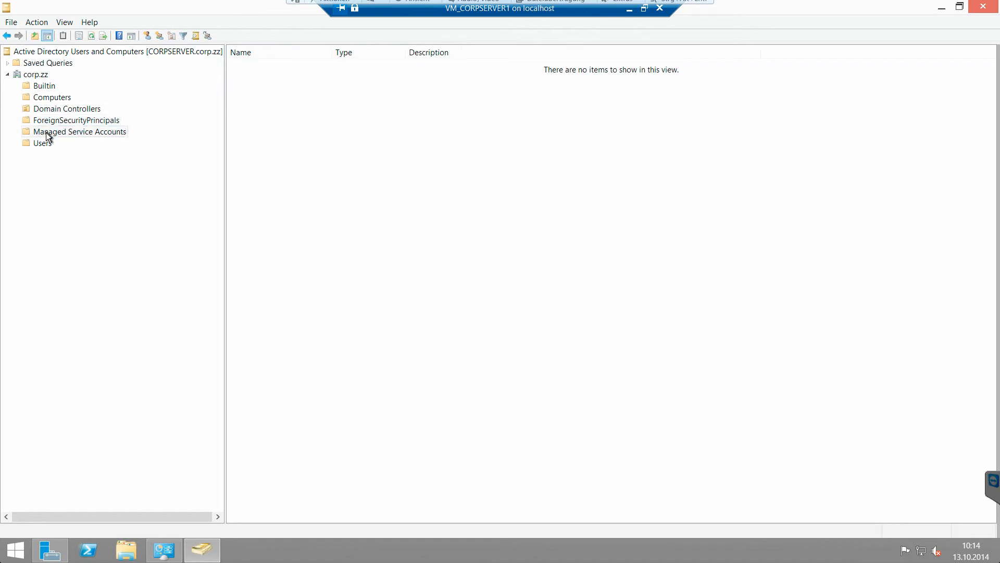
{"action": "left_click", "coordinate": [42, 130]}
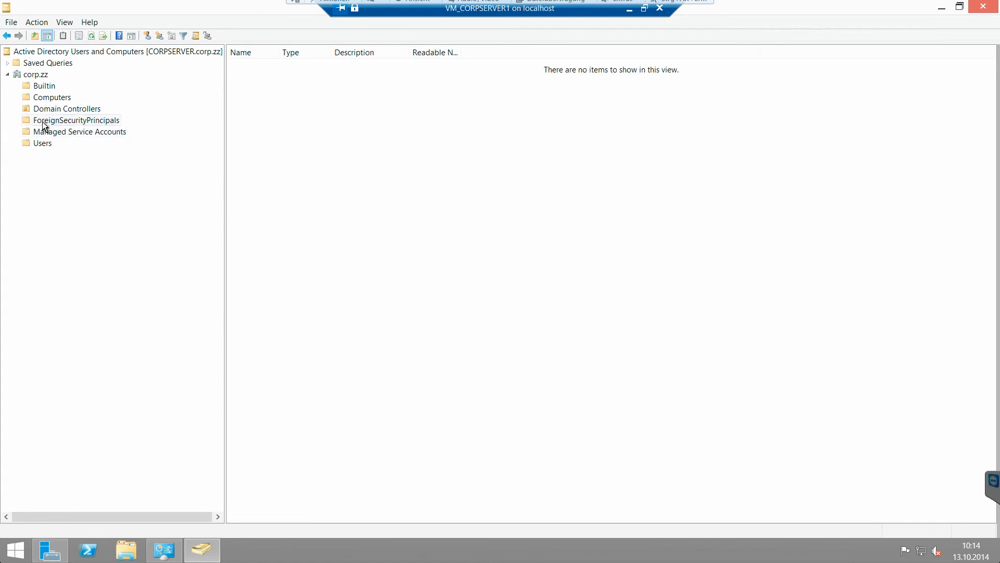
{"action": "left_click", "coordinate": [41, 144]}
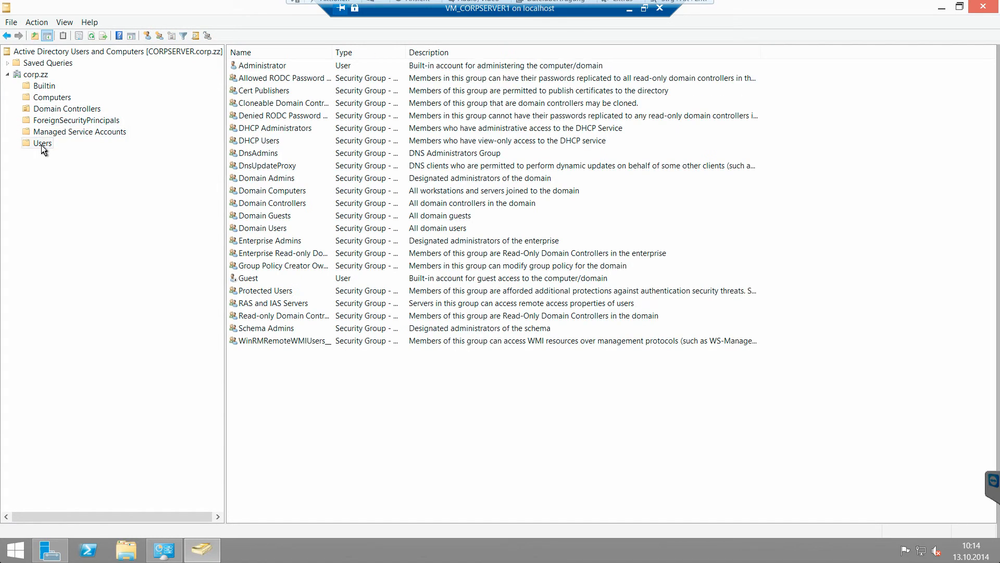
{"action": "left_click", "coordinate": [287, 65]}
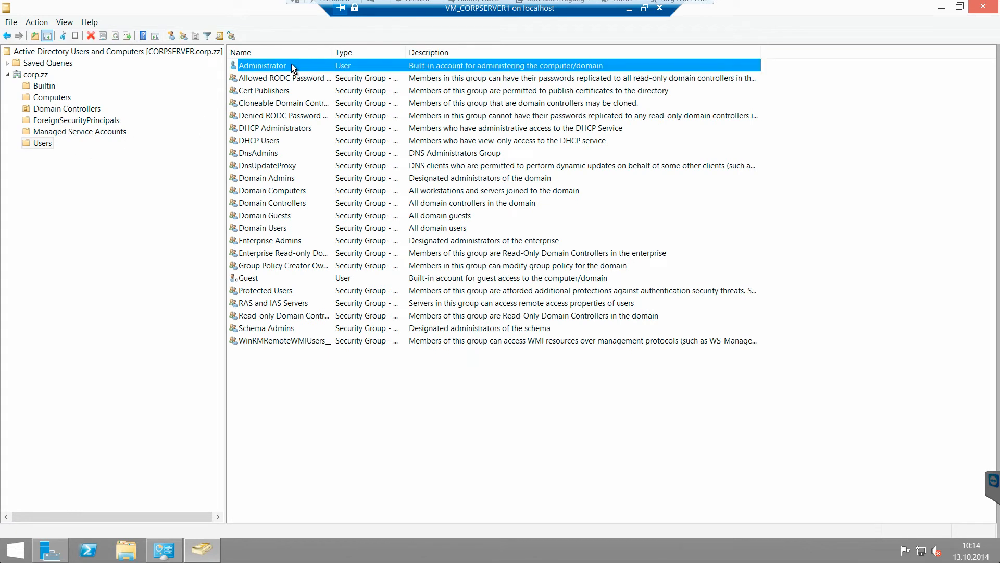
Step: Open the Administrator account's properties and view its Address and Account tabs
{"action": "double_click", "coordinate": [292, 66]}
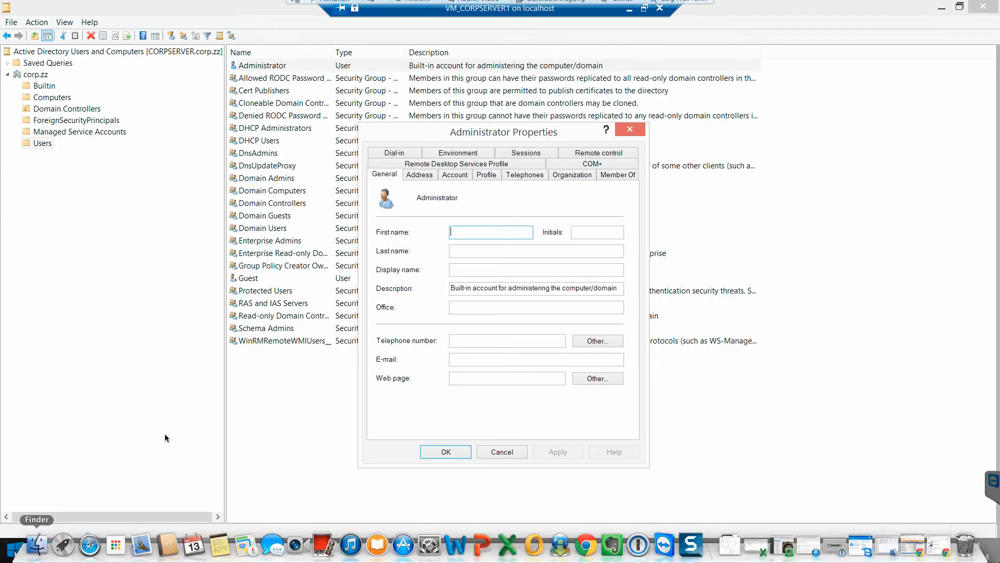
{"action": "left_click", "coordinate": [10, 549]}
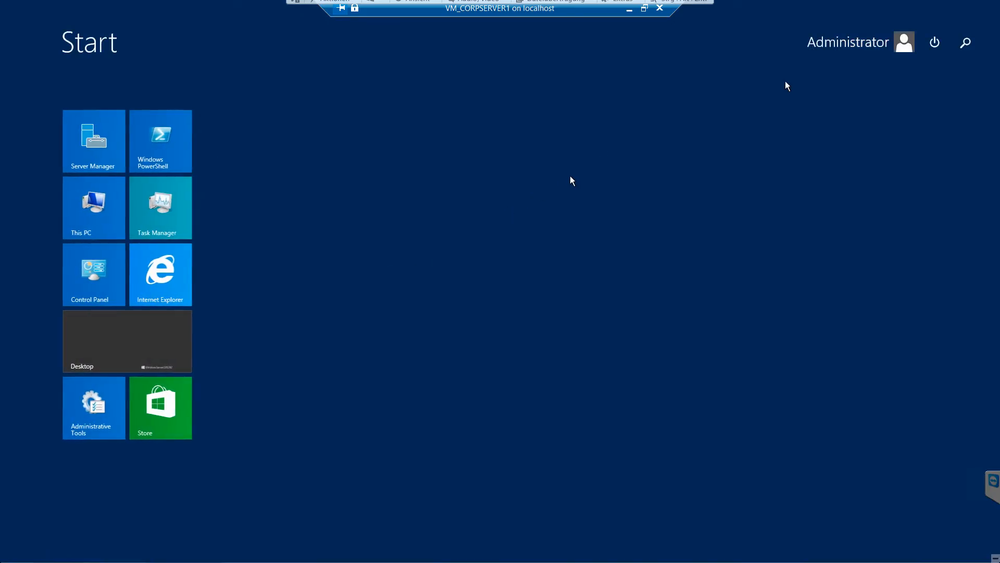
{"action": "left_click", "coordinate": [174, 335]}
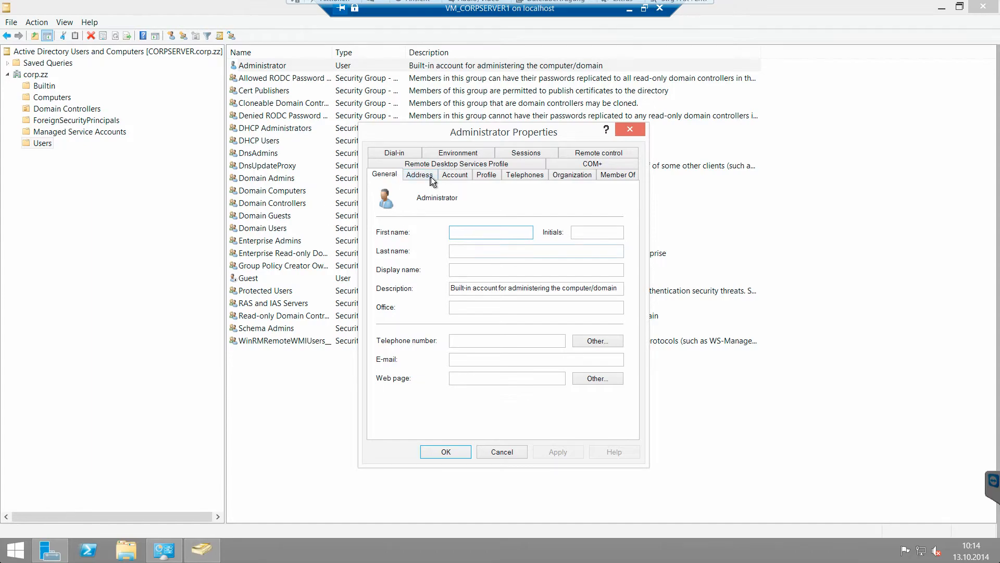
{"action": "left_click", "coordinate": [429, 176]}
{"action": "left_click", "coordinate": [453, 176]}
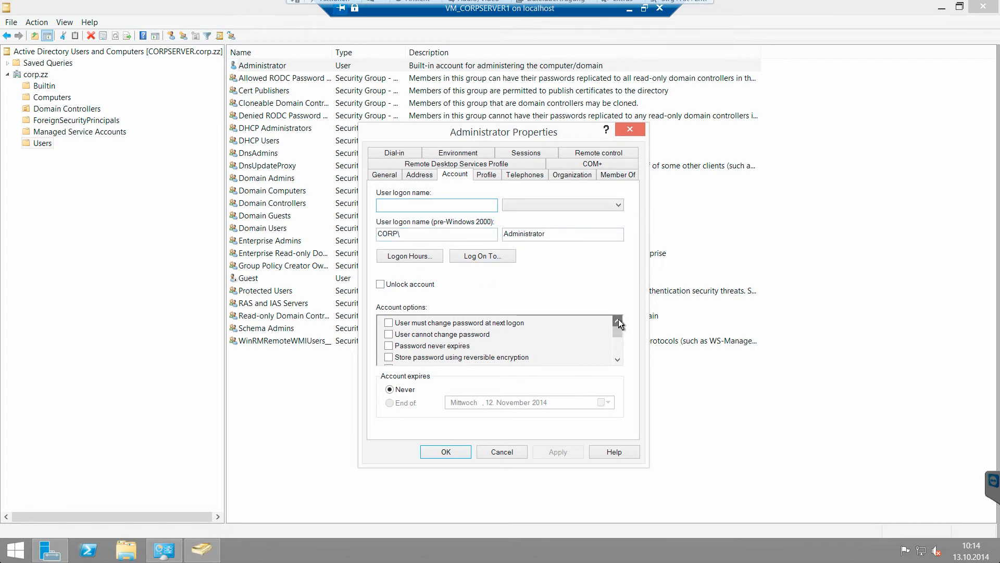
Step: Step through the account options list on the Administrator's Account tab
{"action": "left_click", "coordinate": [618, 360]}
{"action": "left_click", "coordinate": [618, 360]}
{"action": "left_click", "coordinate": [618, 359]}
{"action": "left_click", "coordinate": [618, 359]}
{"action": "left_click", "coordinate": [617, 359]}
{"action": "left_click", "coordinate": [618, 321]}
{"action": "left_click", "coordinate": [618, 321]}
{"action": "left_click", "coordinate": [618, 321]}
{"action": "left_click", "coordinate": [618, 321]}
{"action": "left_click", "coordinate": [618, 321]}
{"action": "left_click", "coordinate": [618, 320]}
{"action": "left_click", "coordinate": [618, 322]}
{"action": "left_click", "coordinate": [617, 359]}
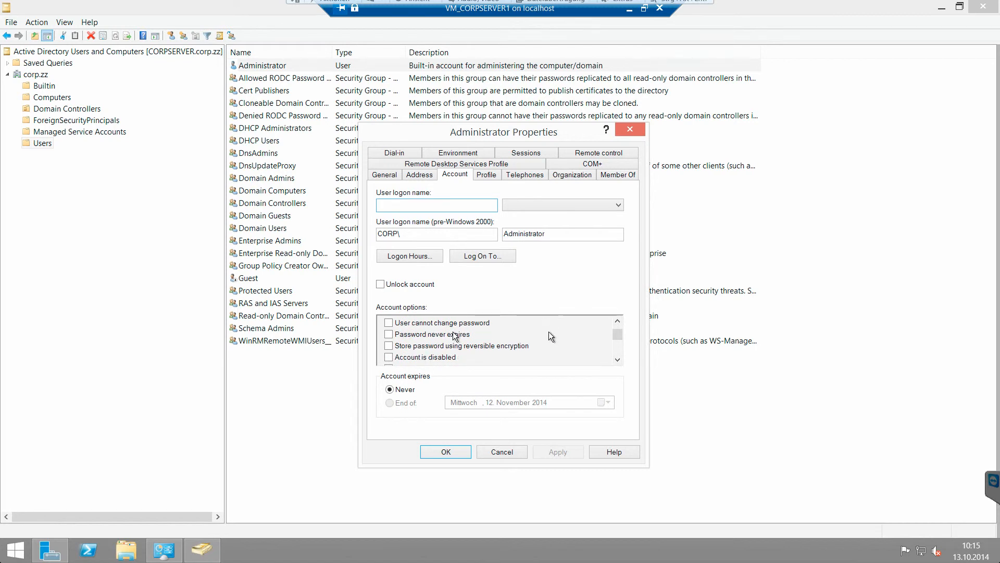
{"action": "left_click", "coordinate": [619, 321]}
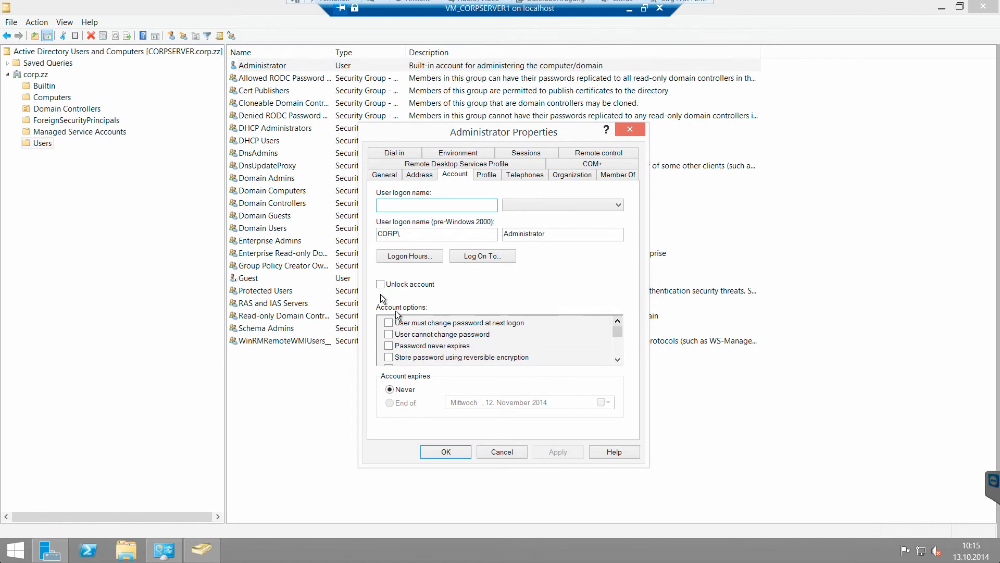
Step: Try Logon Hours and Log On To, dismiss both messages, then view the Profile settings
{"action": "left_click", "coordinate": [420, 252]}
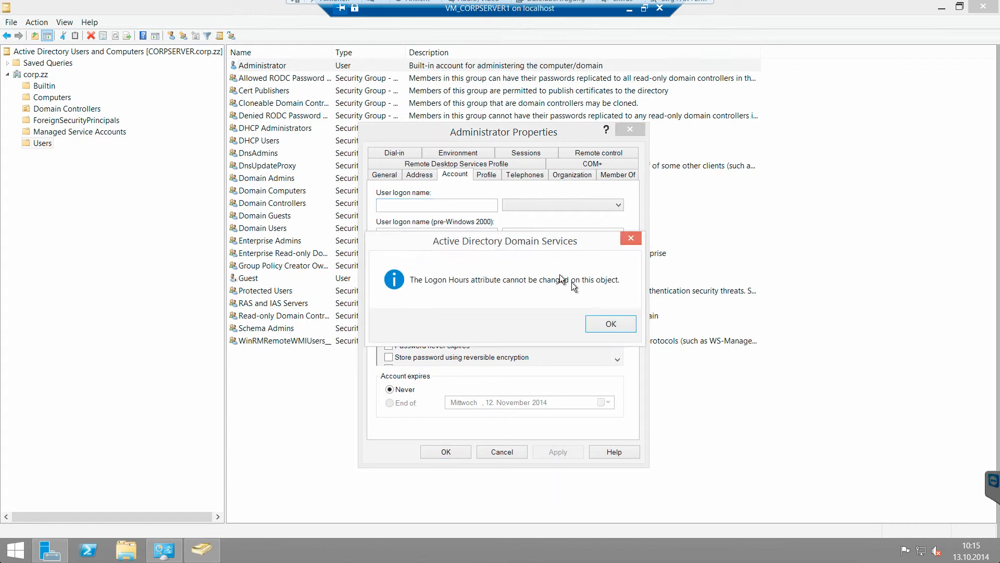
{"action": "left_click", "coordinate": [609, 324]}
{"action": "left_click", "coordinate": [480, 256]}
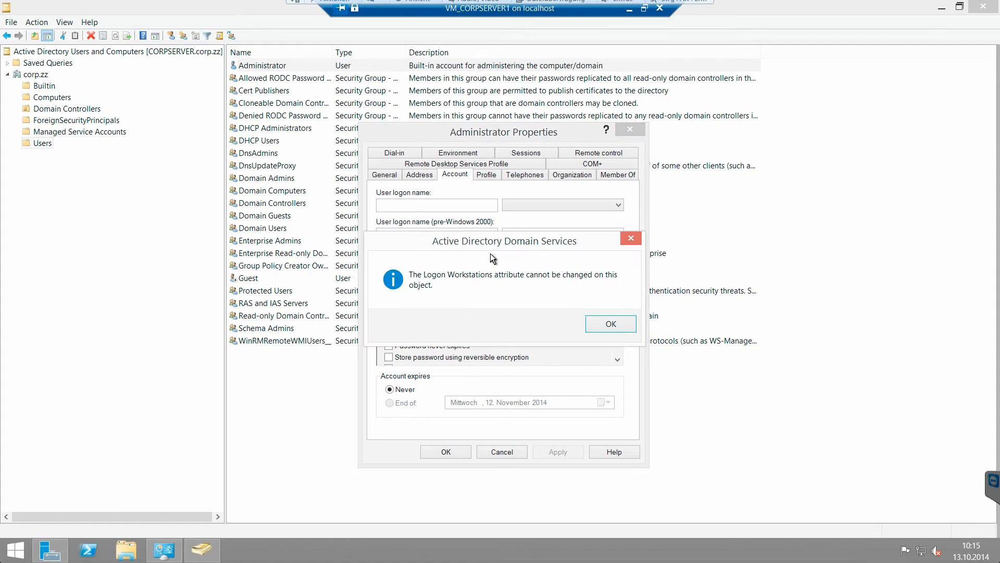
{"action": "left_click", "coordinate": [598, 322]}
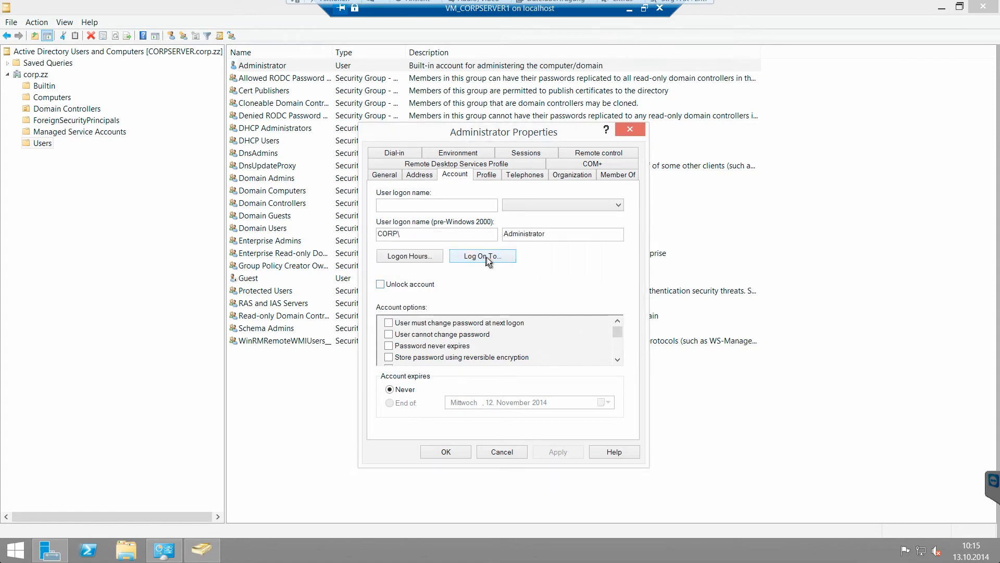
{"action": "left_click", "coordinate": [486, 177]}
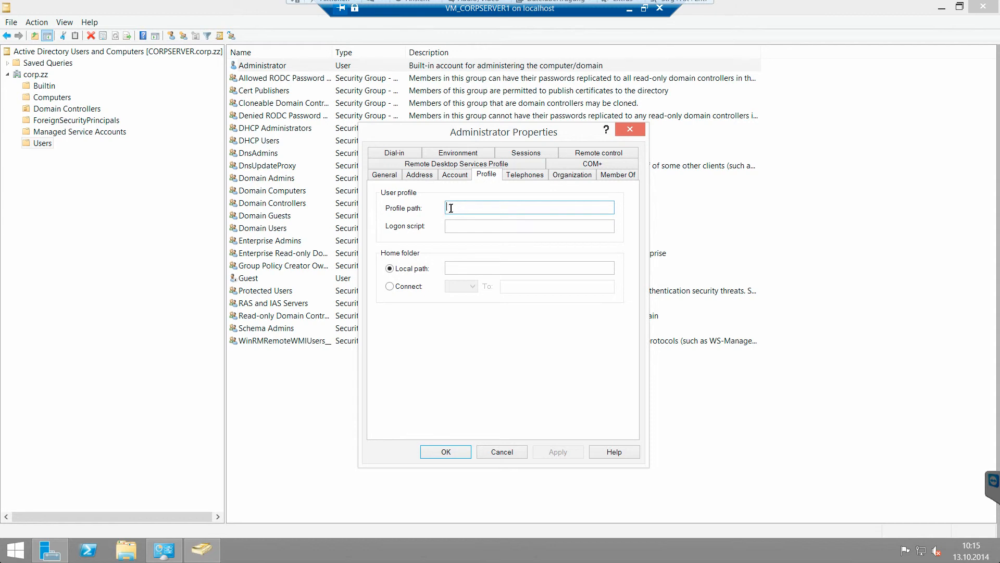
Step: Check the logon script and home folder fields, then the Telephones and Organization tabs
{"action": "left_click", "coordinate": [460, 225]}
{"action": "left_click", "coordinate": [469, 267]}
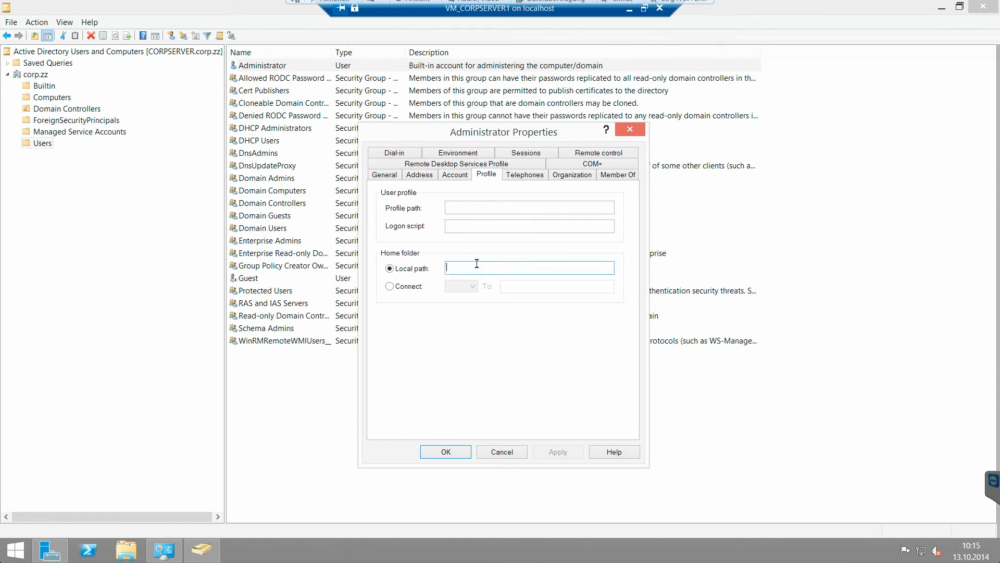
{"action": "left_click", "coordinate": [517, 176]}
{"action": "left_click", "coordinate": [569, 175]}
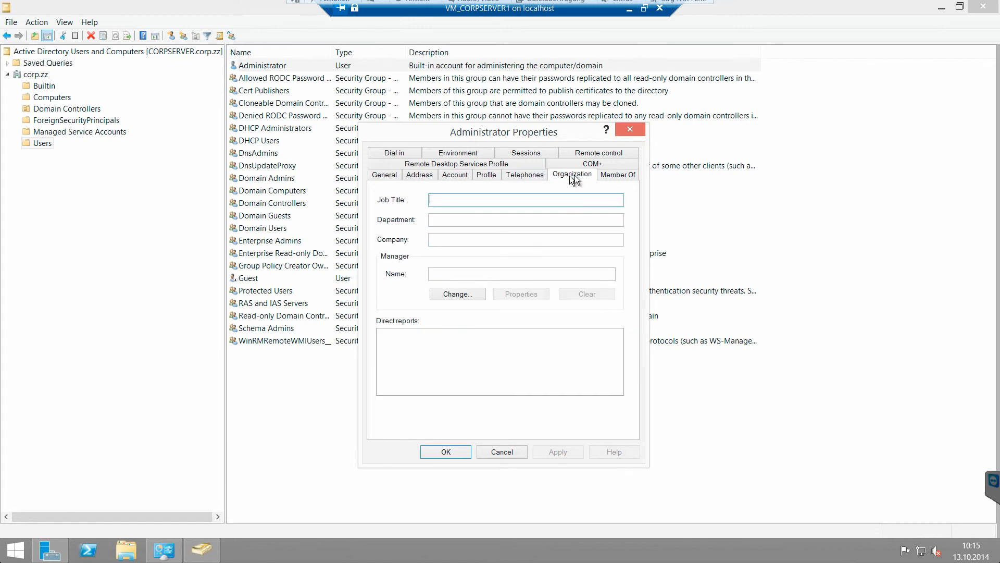
Step: Set Domain Admins as the Administrator's primary group and apply the change
{"action": "left_click", "coordinate": [605, 176]}
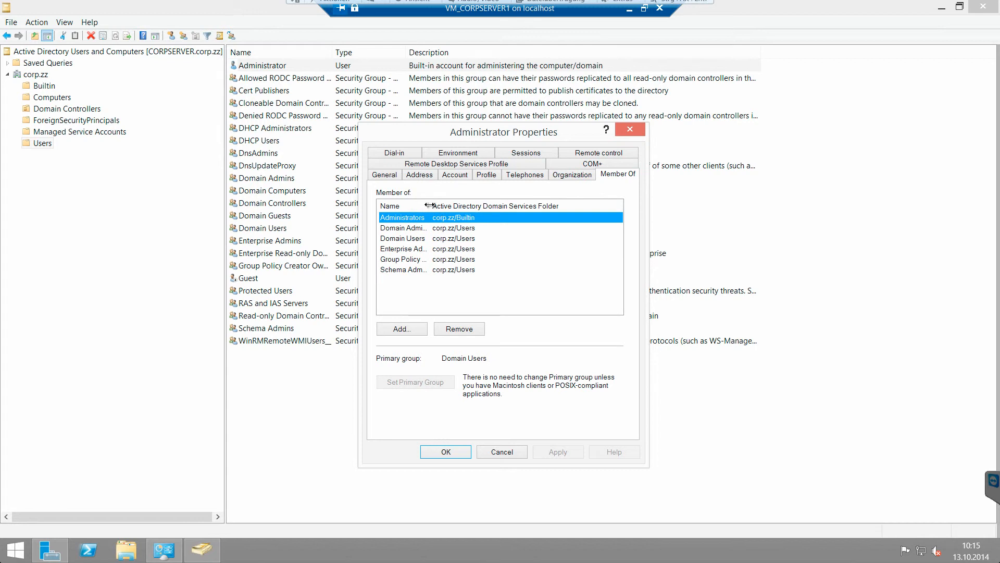
{"action": "left_click", "coordinate": [459, 228]}
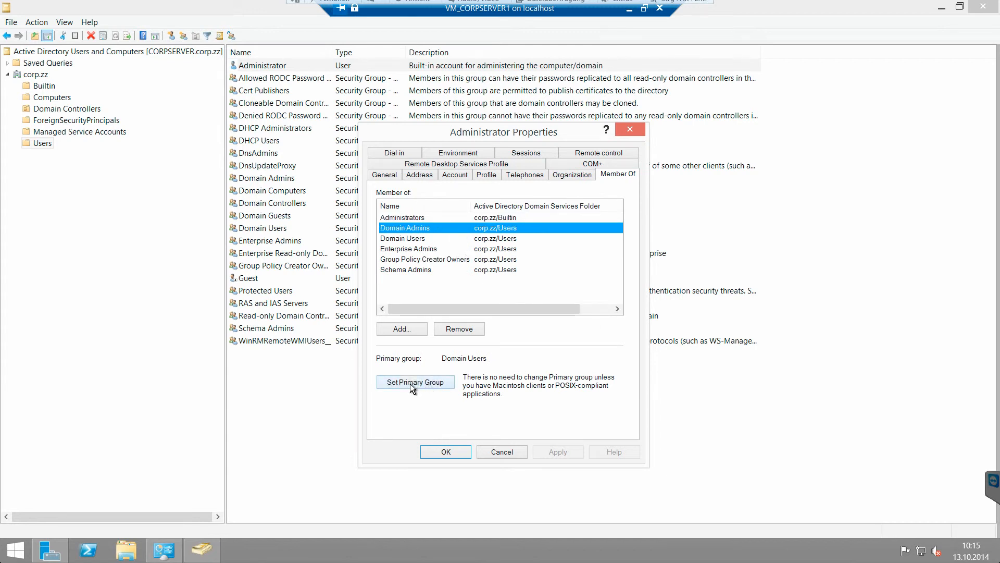
{"action": "left_click", "coordinate": [428, 379]}
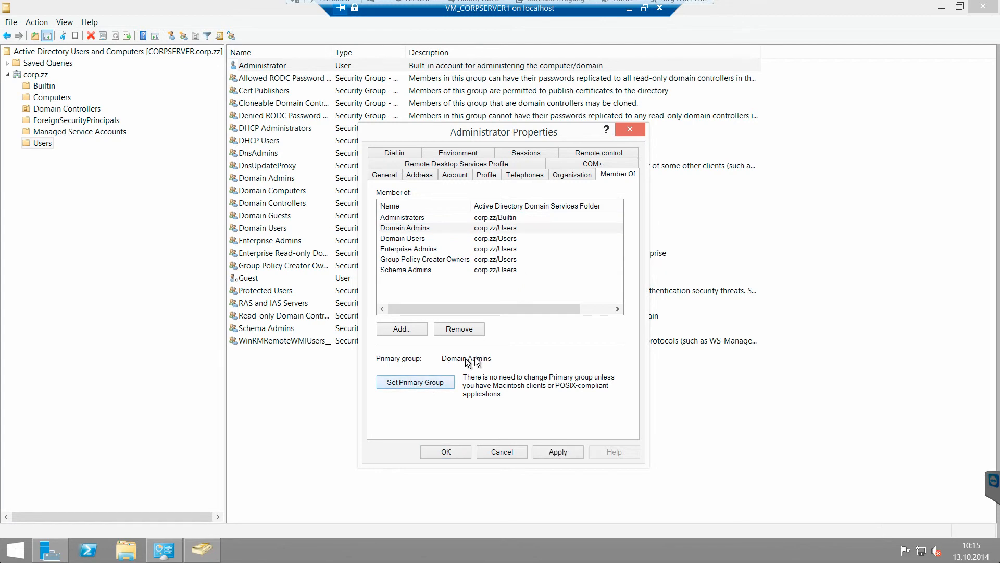
{"action": "left_click", "coordinate": [425, 228]}
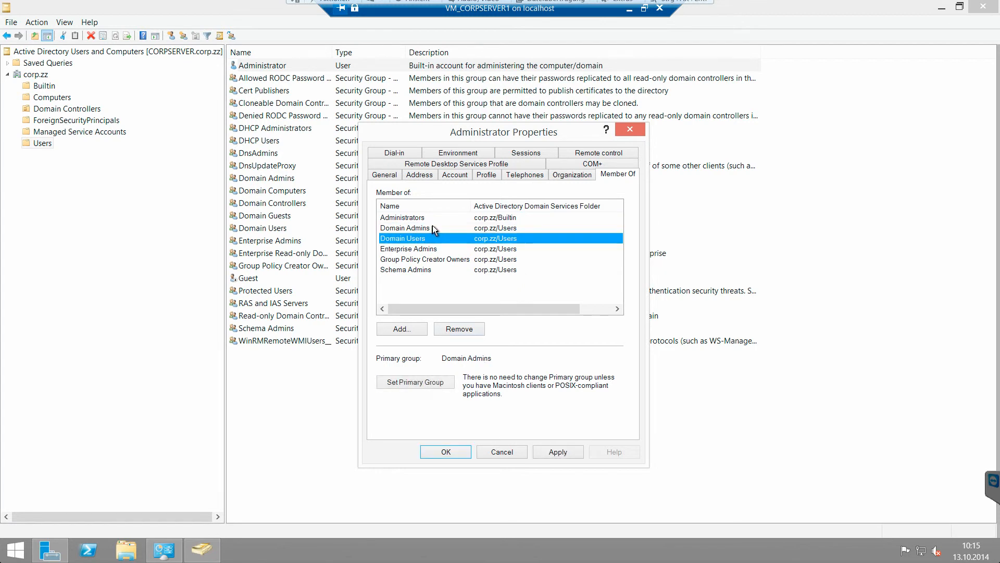
{"action": "left_click", "coordinate": [450, 237]}
{"action": "left_click", "coordinate": [555, 453]}
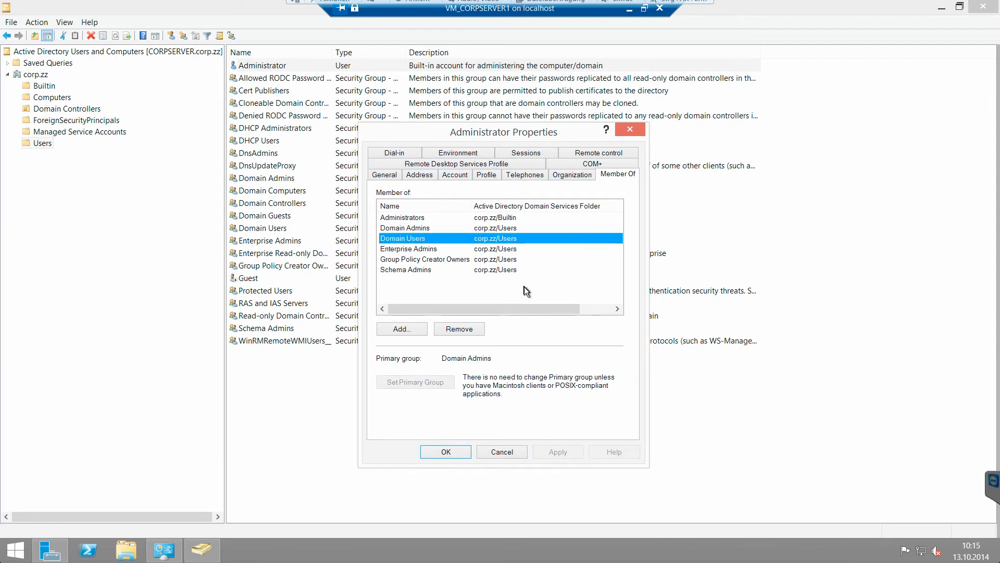
Step: Review the Remote Desktop, COM+, Dial-in, Environment, Sessions and Remote control tabs, then click OK
{"action": "left_click", "coordinate": [417, 163]}
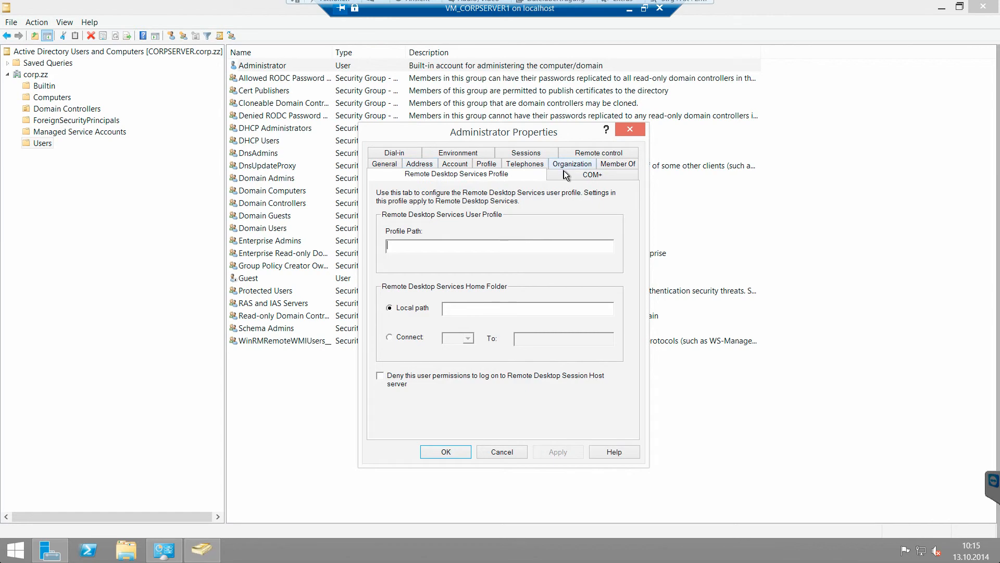
{"action": "left_click", "coordinate": [564, 170]}
{"action": "left_click", "coordinate": [395, 154]}
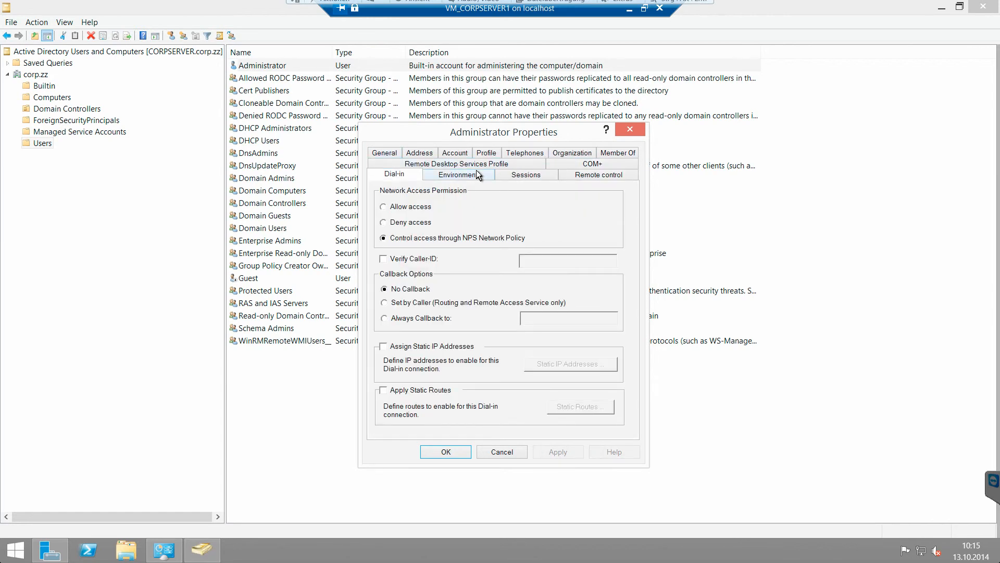
{"action": "left_click", "coordinate": [476, 174]}
{"action": "left_click", "coordinate": [525, 175]}
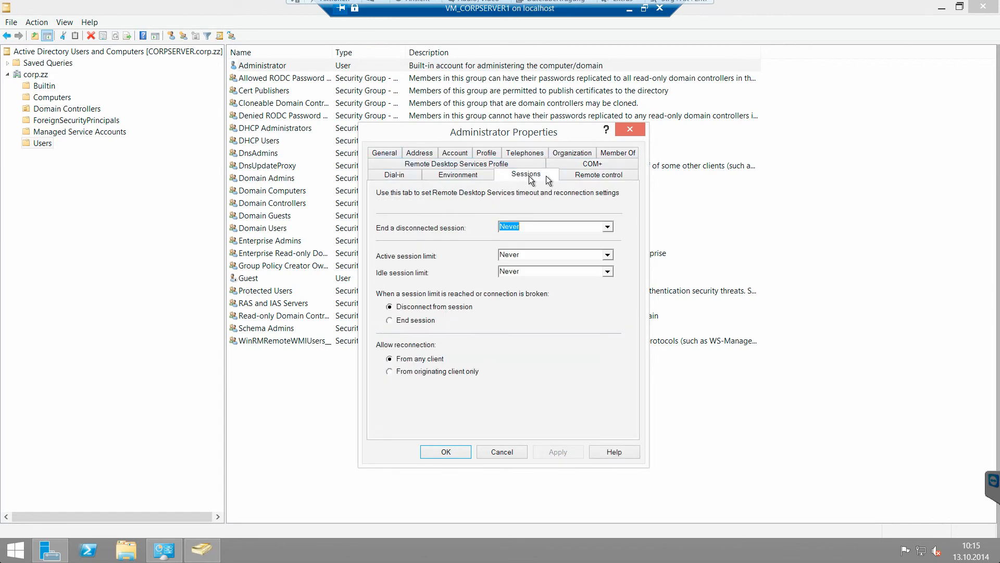
{"action": "left_click", "coordinate": [578, 177]}
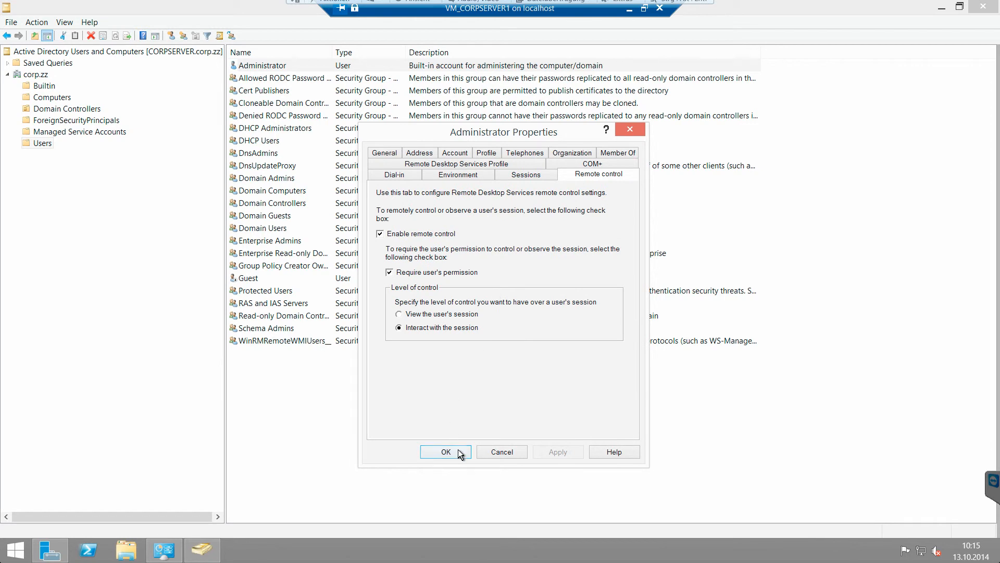
{"action": "left_click", "coordinate": [446, 451]}
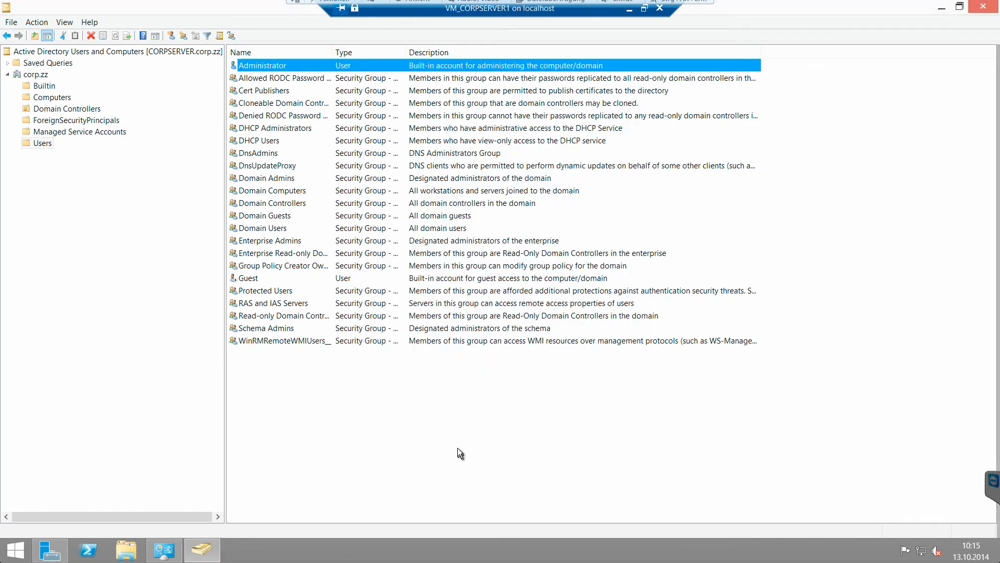
Step: Widen the Name column, open Domain Admins' properties and view its member Administrator
{"action": "double_click", "coordinate": [332, 53]}
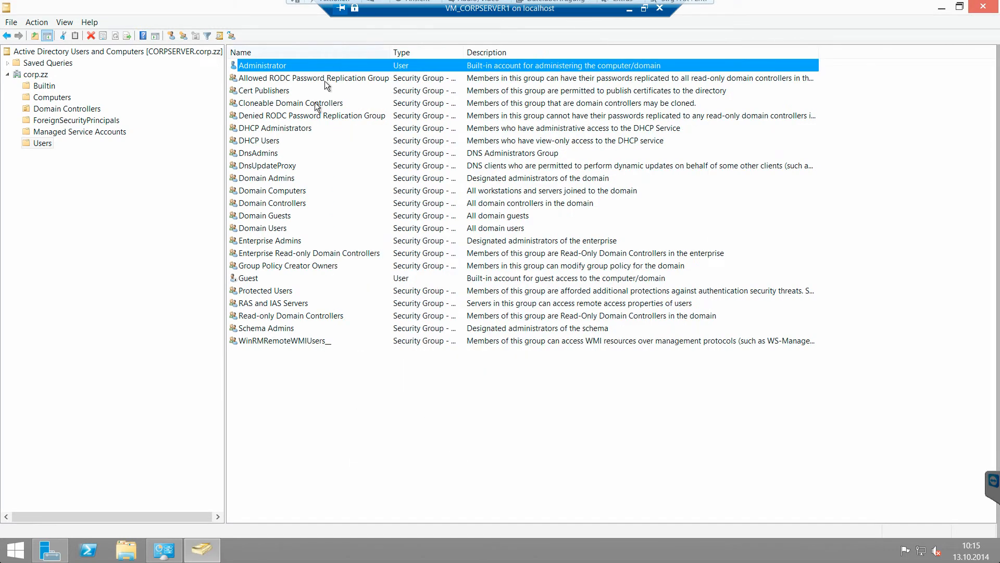
{"action": "left_click", "coordinate": [286, 179]}
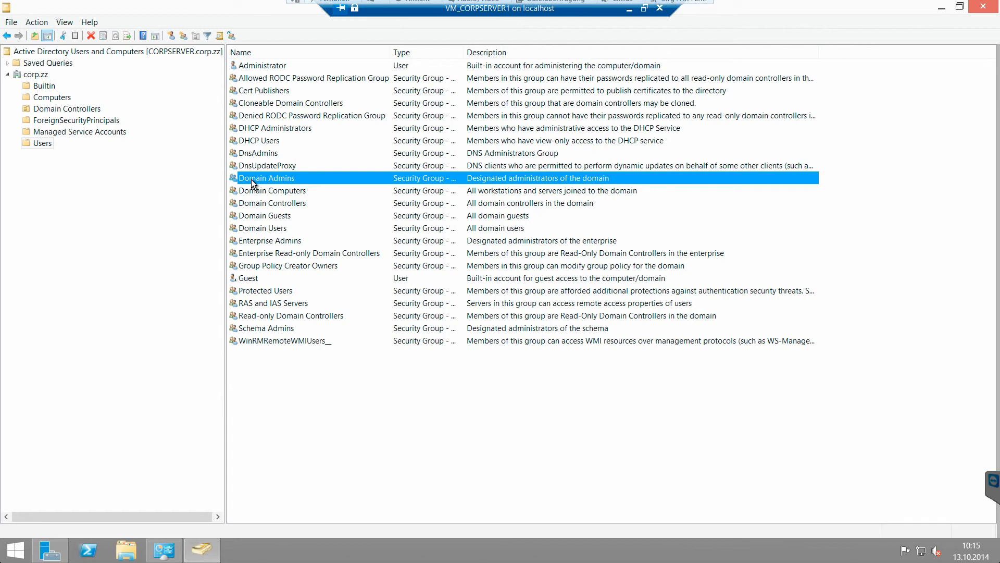
{"action": "double_click", "coordinate": [303, 179]}
{"action": "left_click", "coordinate": [418, 152]}
{"action": "left_click", "coordinate": [423, 196]}
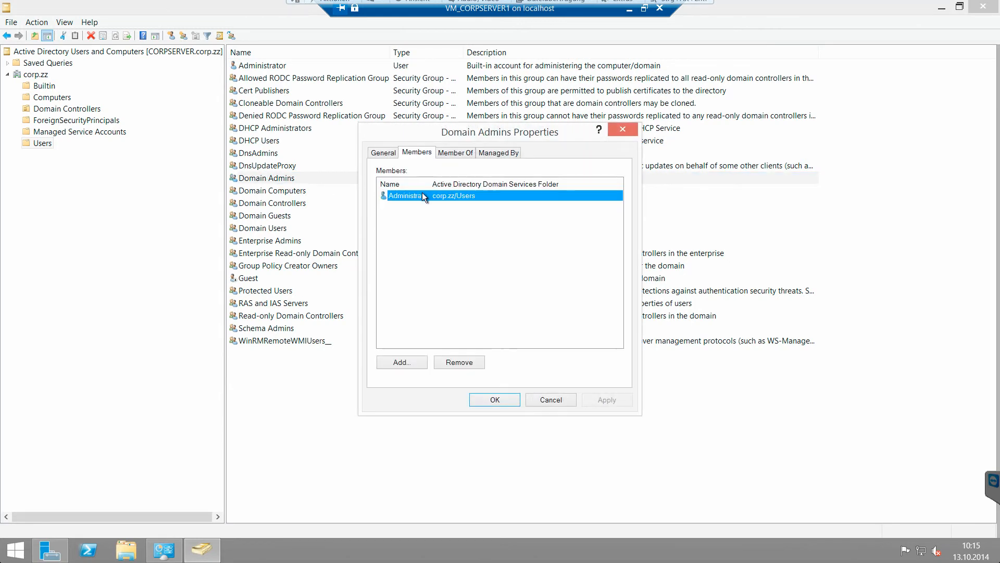
{"action": "double_click", "coordinate": [430, 184]}
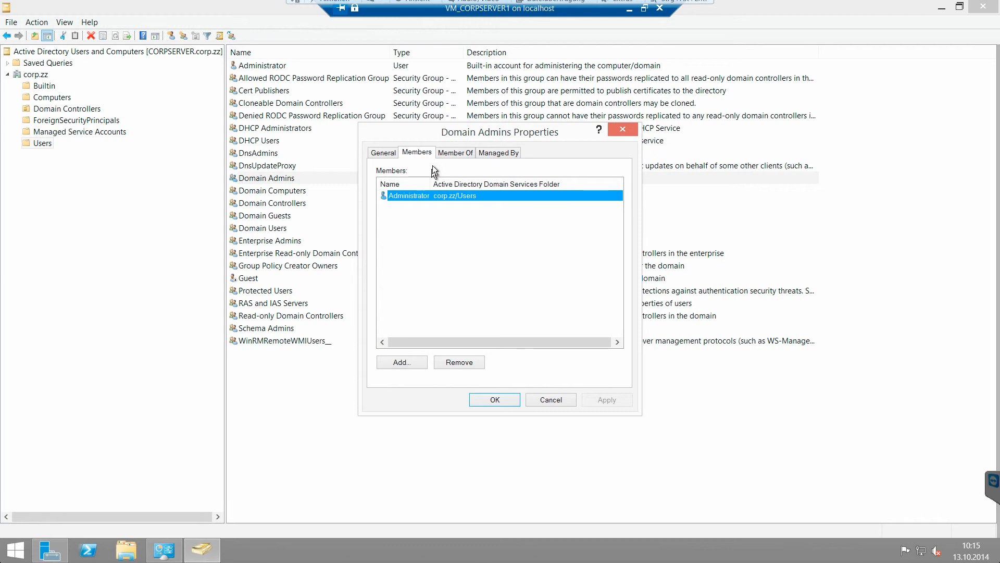
Step: View Domain Admins' membership in Administrators and Denied RODC Password Replication Group, then Managed By
{"action": "left_click", "coordinate": [452, 152]}
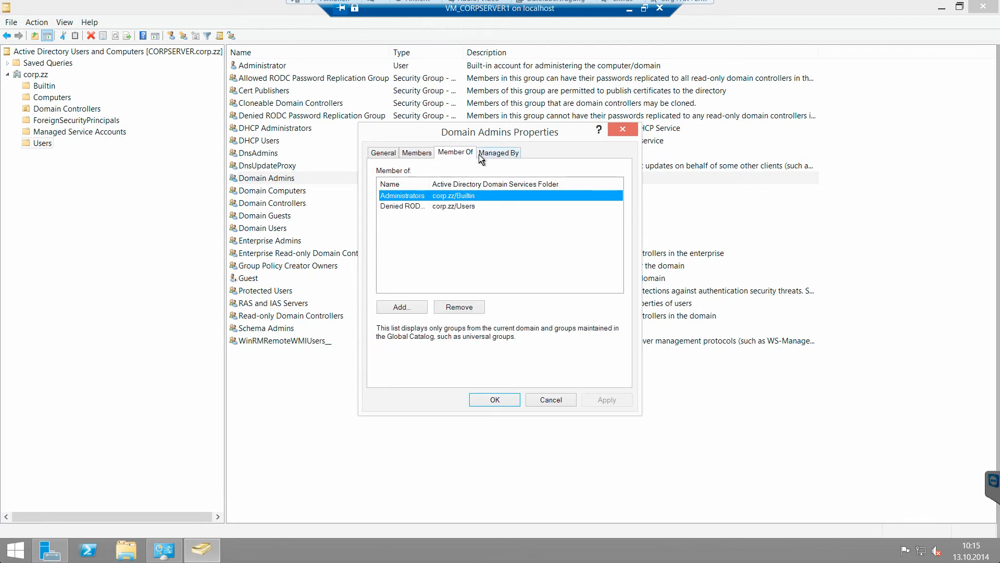
{"action": "double_click", "coordinate": [430, 184]}
{"action": "left_click", "coordinate": [421, 206]}
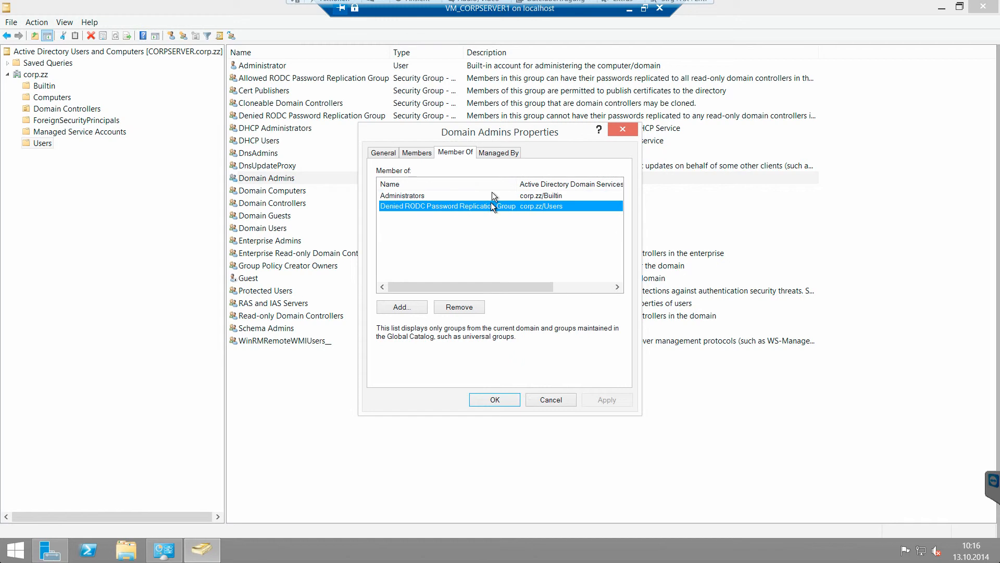
{"action": "left_click", "coordinate": [493, 153]}
Step: Cancel the dialog and run whoami in an elevated Command Prompt, then type whoami -all
{"action": "left_click", "coordinate": [543, 401]}
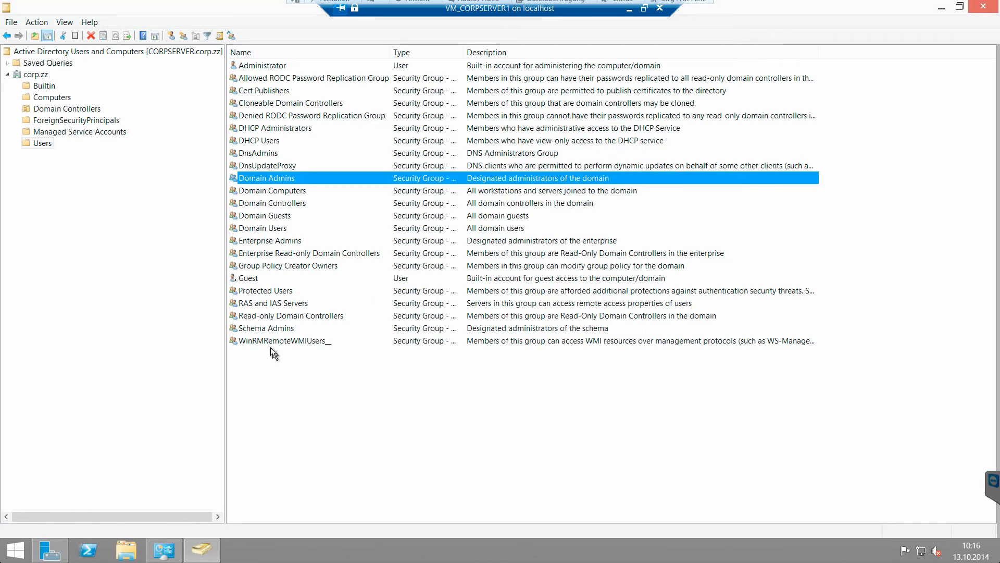
{"action": "right_click", "coordinate": [14, 550]}
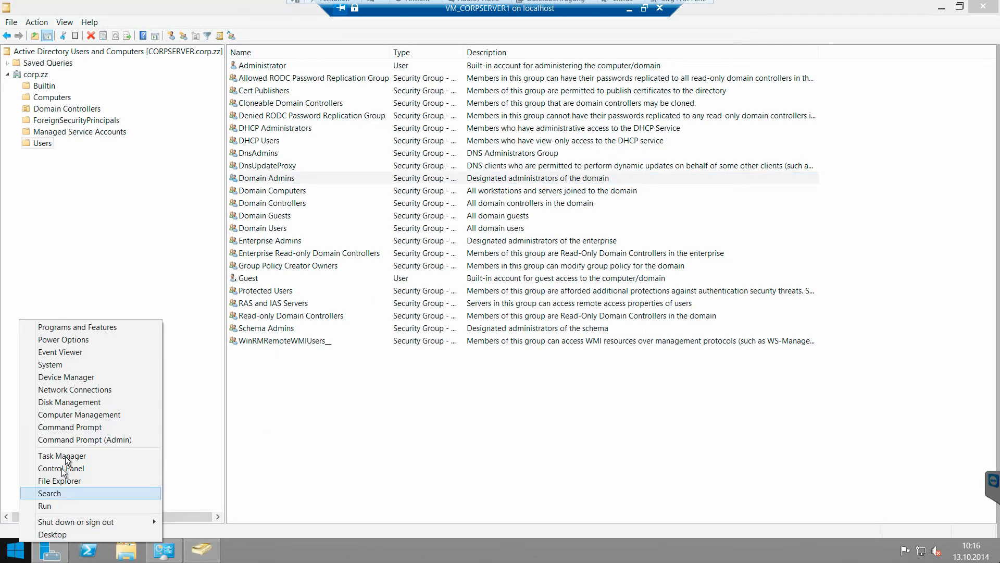
{"action": "left_click", "coordinate": [72, 441]}
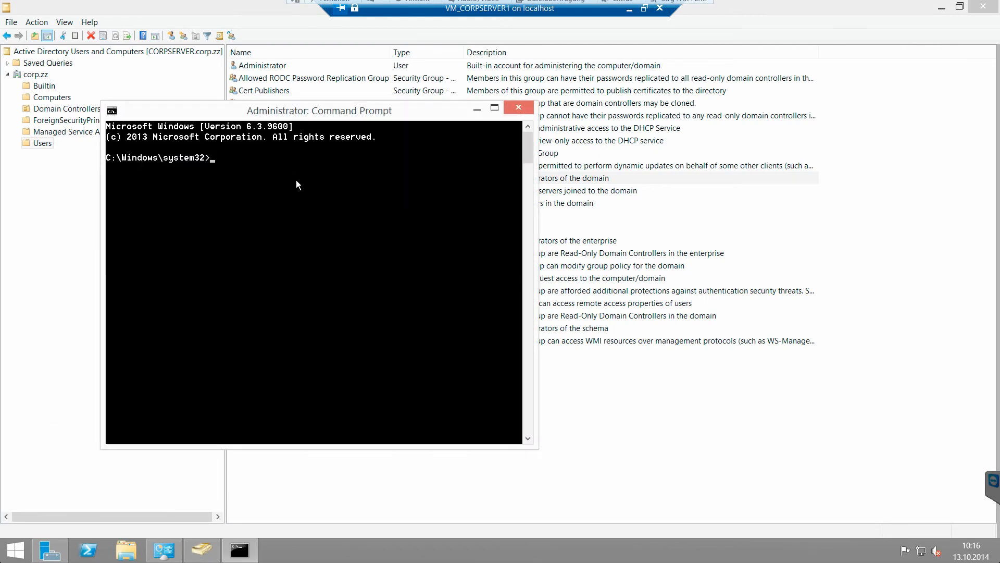
{"action": "type", "text": "whoami"}
{"action": "key", "text": "Return"}
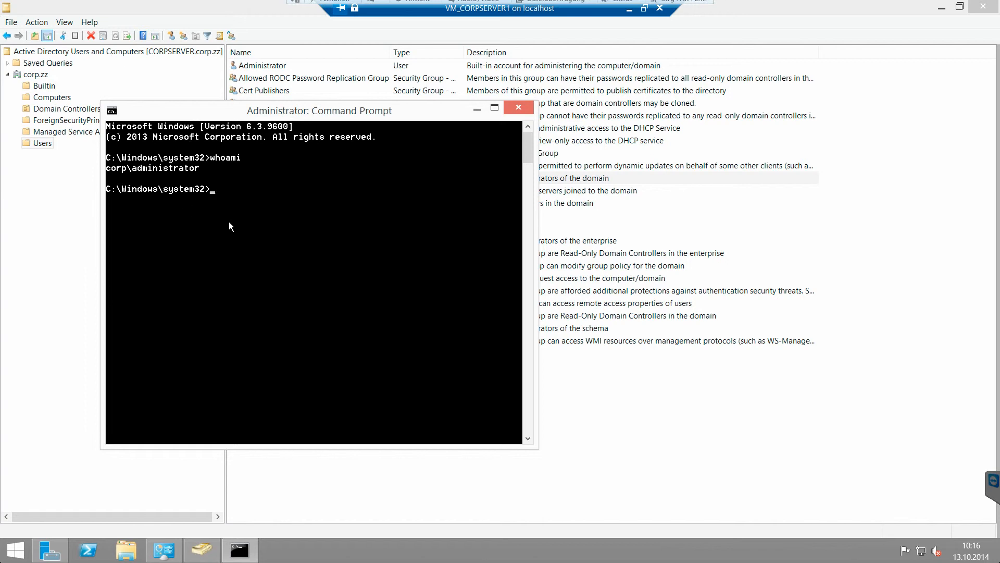
{"action": "type", "text": "cro"}
{"action": "type", "text": "whoami -all"}
Step: Run whoami -all, maximize and scroll through its output, then restore and minimize the console
{"action": "key", "text": "Return"}
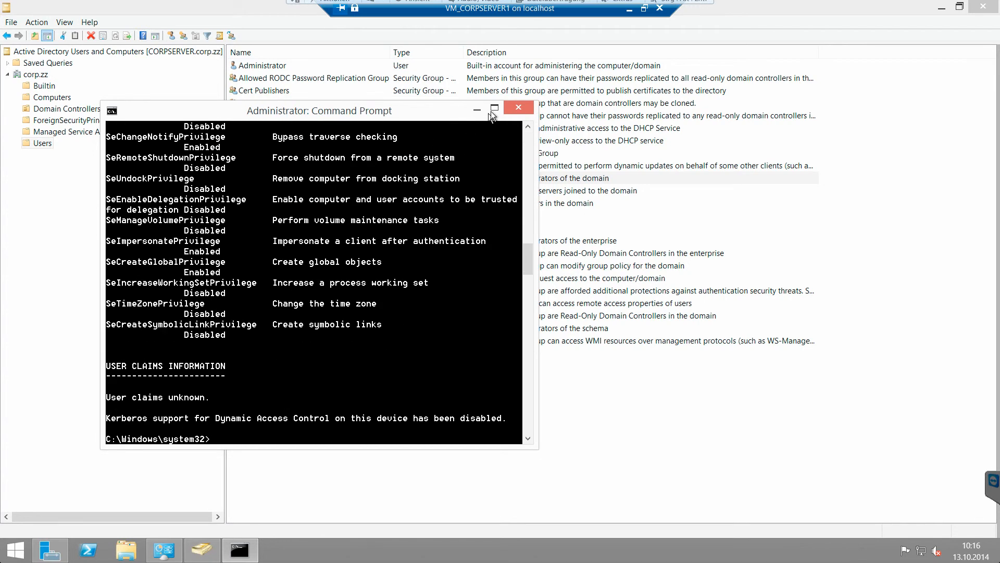
{"action": "left_click", "coordinate": [490, 111]}
{"action": "scroll", "coordinate": [292, 284], "scroll_direction": "up", "scroll_amount": 15}
{"action": "scroll", "coordinate": [286, 284], "scroll_direction": "up", "scroll_amount": 15}
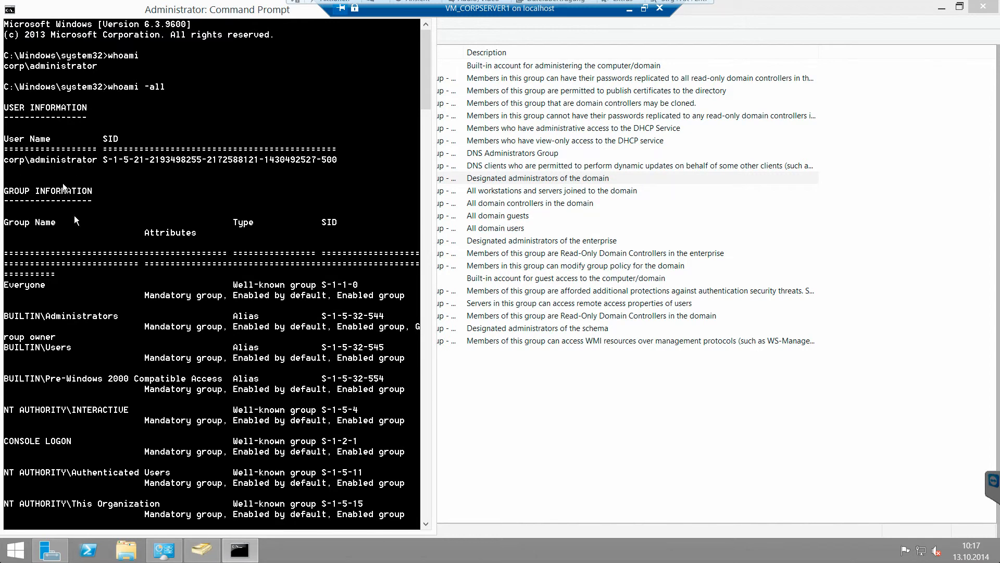
{"action": "scroll", "coordinate": [85, 280], "scroll_direction": "down", "scroll_amount": 5}
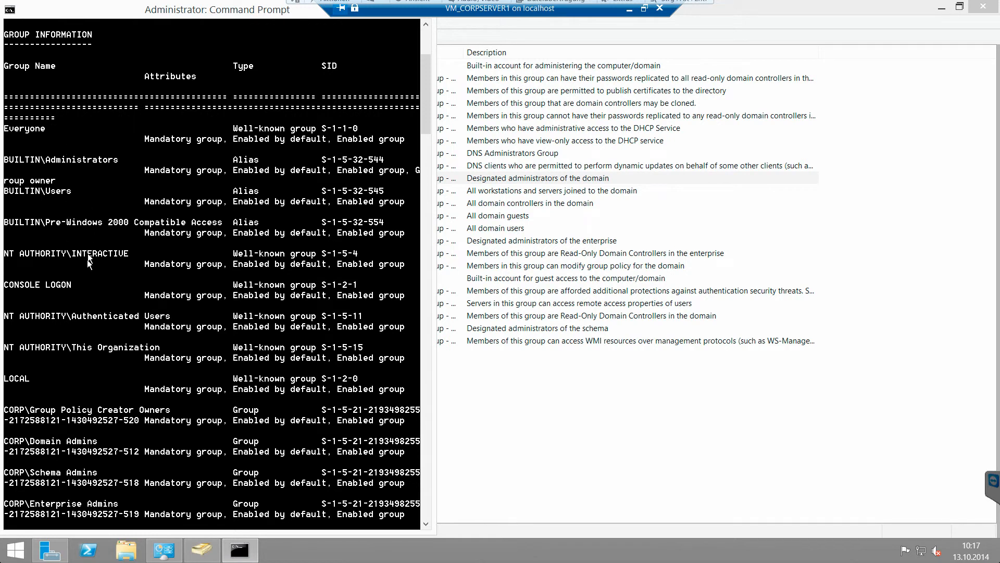
{"action": "scroll", "coordinate": [87, 259], "scroll_direction": "down", "scroll_amount": 6}
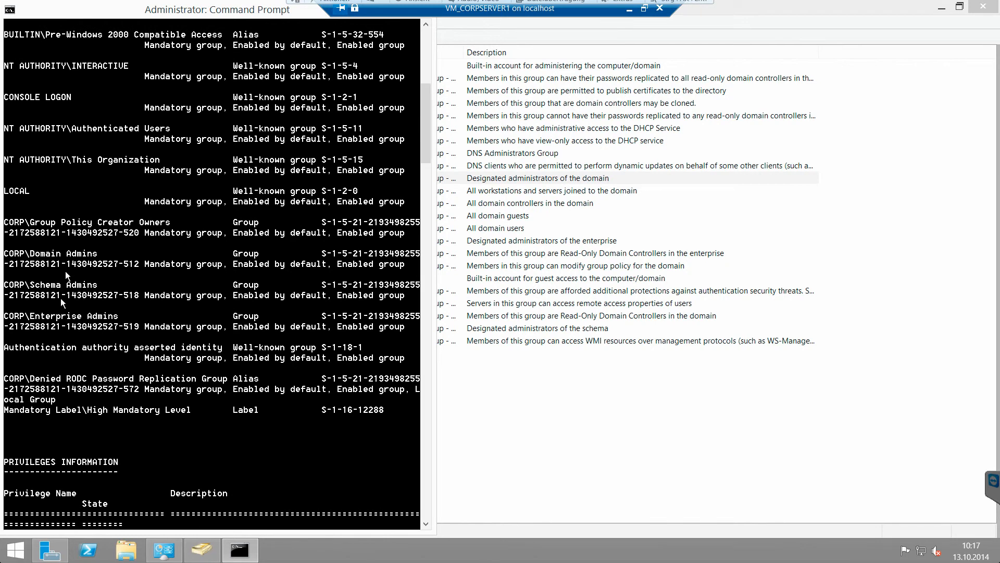
{"action": "scroll", "coordinate": [97, 343], "scroll_direction": "down", "scroll_amount": 4}
{"action": "scroll", "coordinate": [154, 237], "scroll_direction": "down", "scroll_amount": 9}
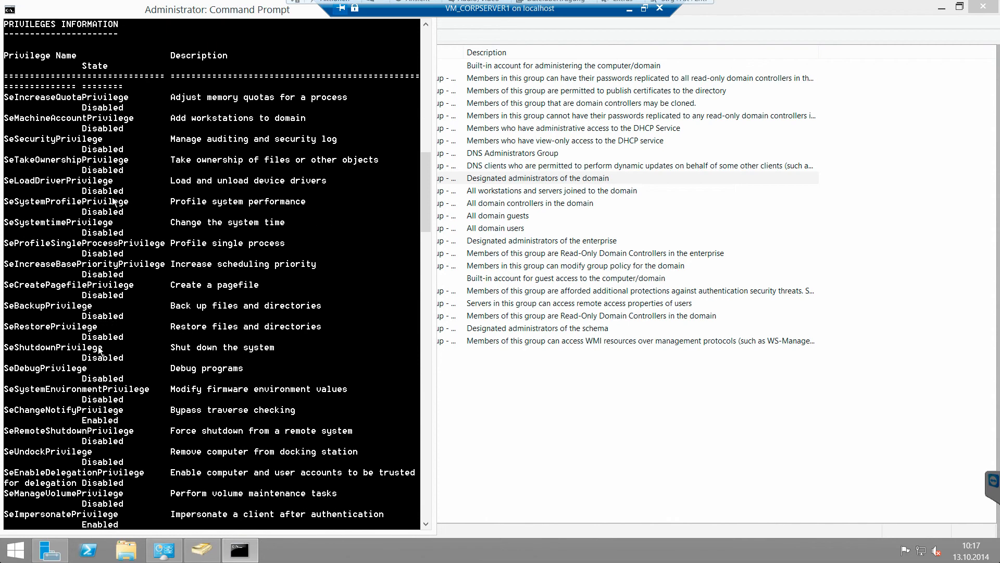
{"action": "scroll", "coordinate": [154, 236], "scroll_direction": "down", "scroll_amount": 5}
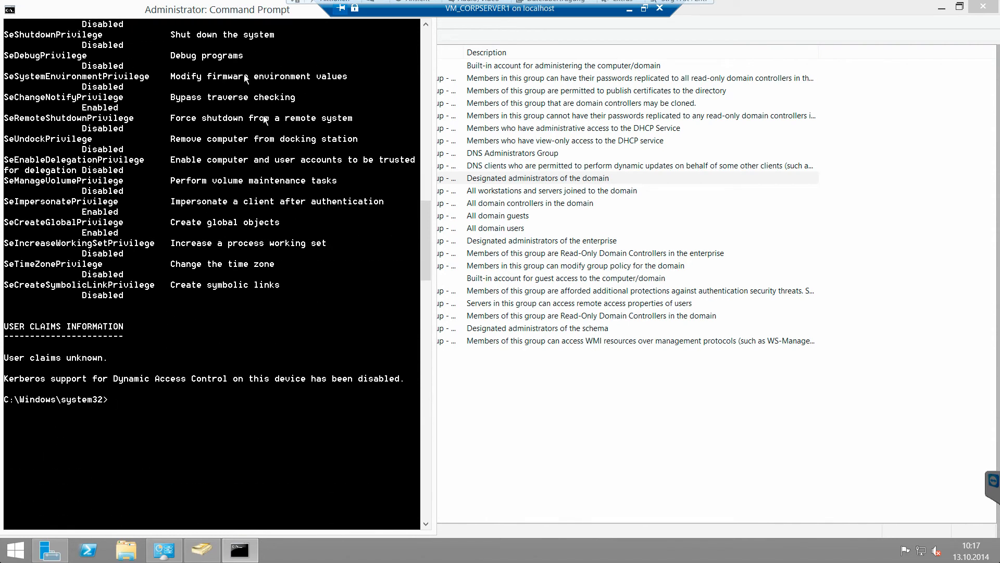
{"action": "double_click", "coordinate": [197, 12]}
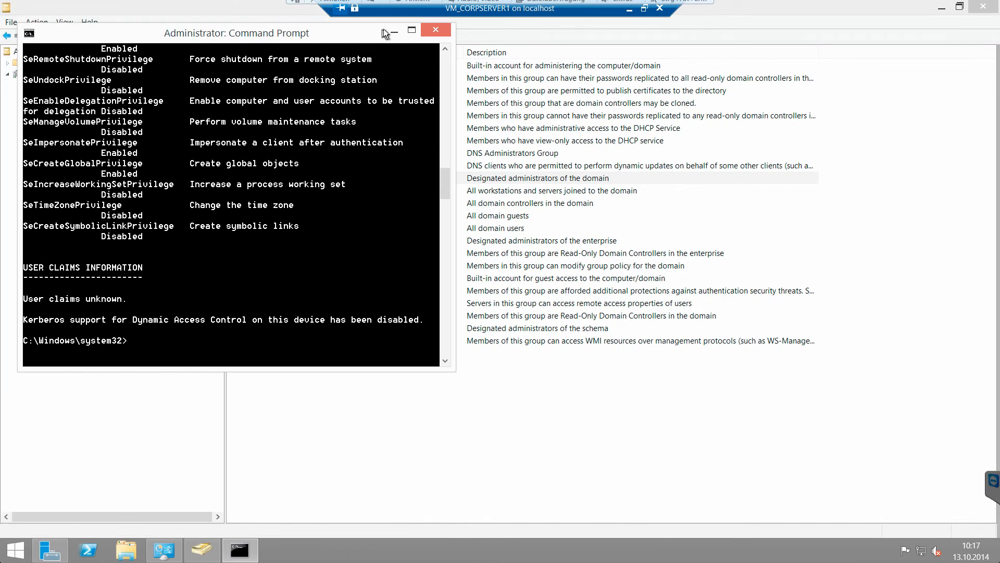
{"action": "left_click", "coordinate": [393, 31]}
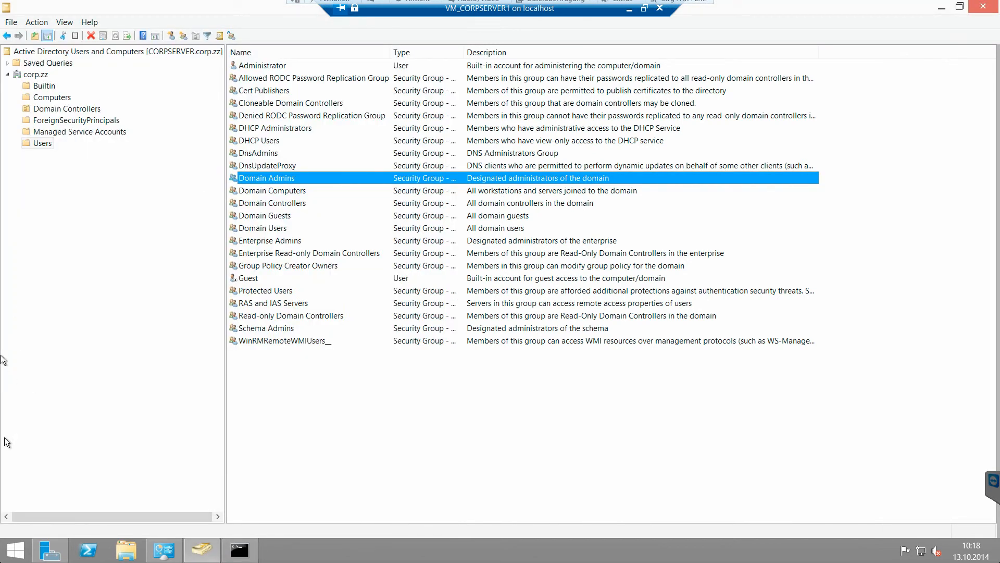
Step: Open and dismiss Server Manager's Tools list, then return to the Command Prompt
{"action": "left_click", "coordinate": [46, 546]}
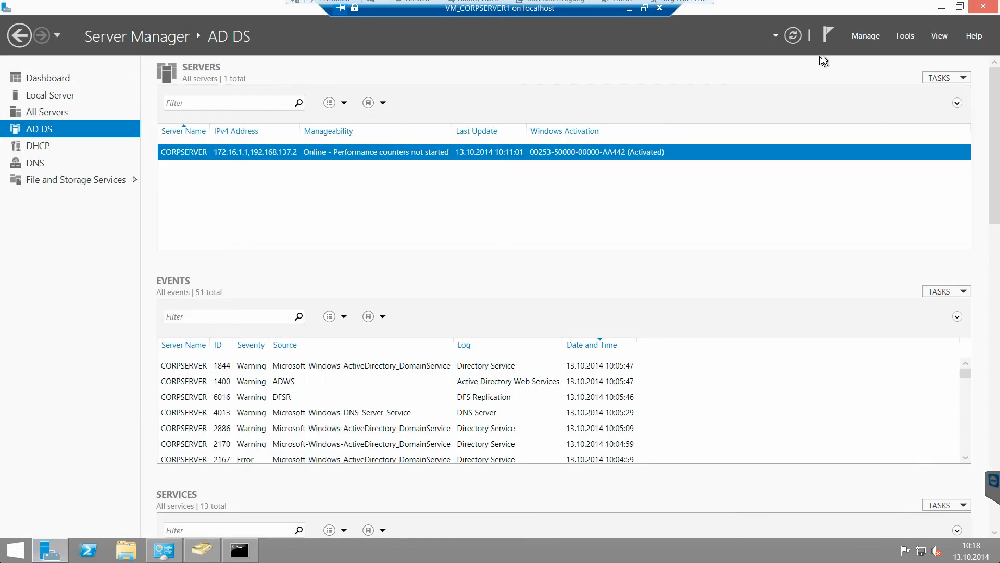
{"action": "left_click", "coordinate": [865, 35]}
{"action": "left_click", "coordinate": [905, 35]}
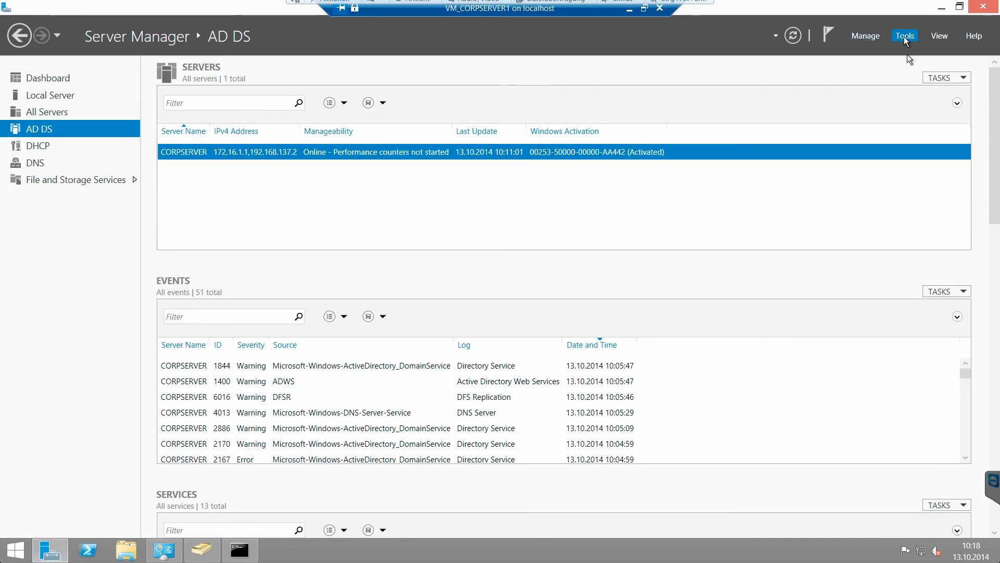
{"action": "left_click", "coordinate": [905, 36]}
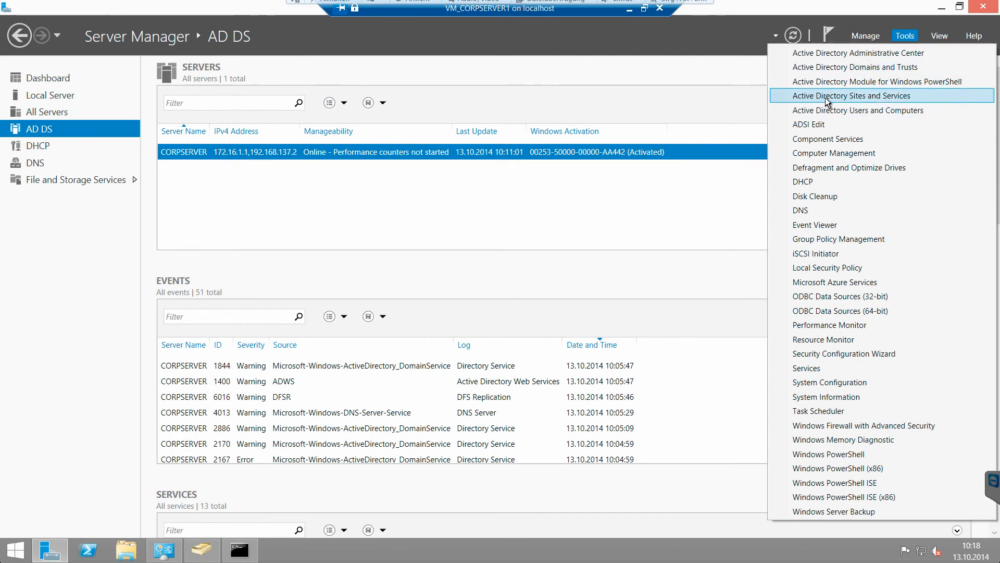
{"action": "left_click", "coordinate": [369, 62]}
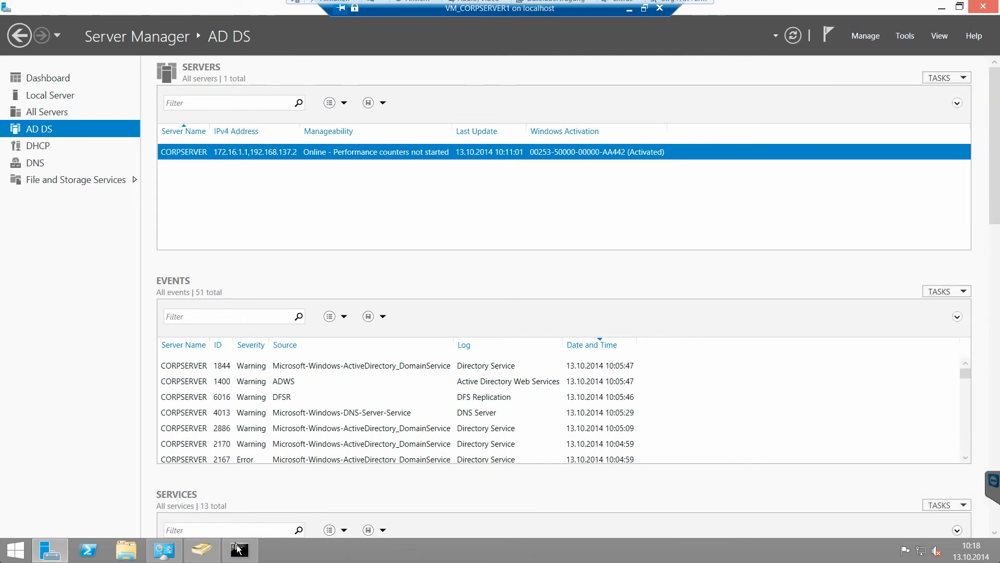
{"action": "left_click", "coordinate": [240, 550]}
Step: Start mmc and add the Active Directory Users and Computers and Computer Management snap-ins
{"action": "type", "text": "mmc"}
{"action": "key", "text": "Return"}
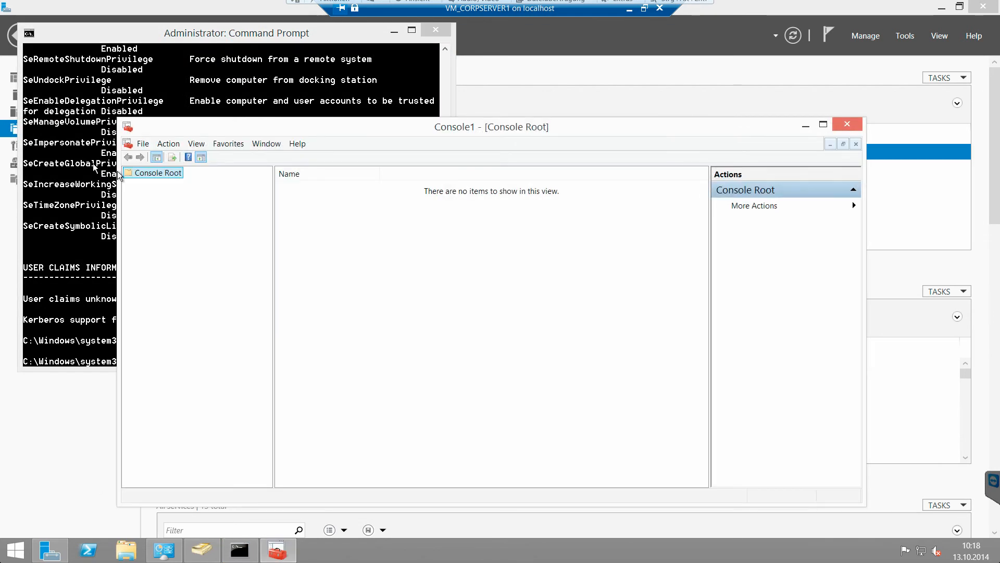
{"action": "left_click", "coordinate": [148, 146]}
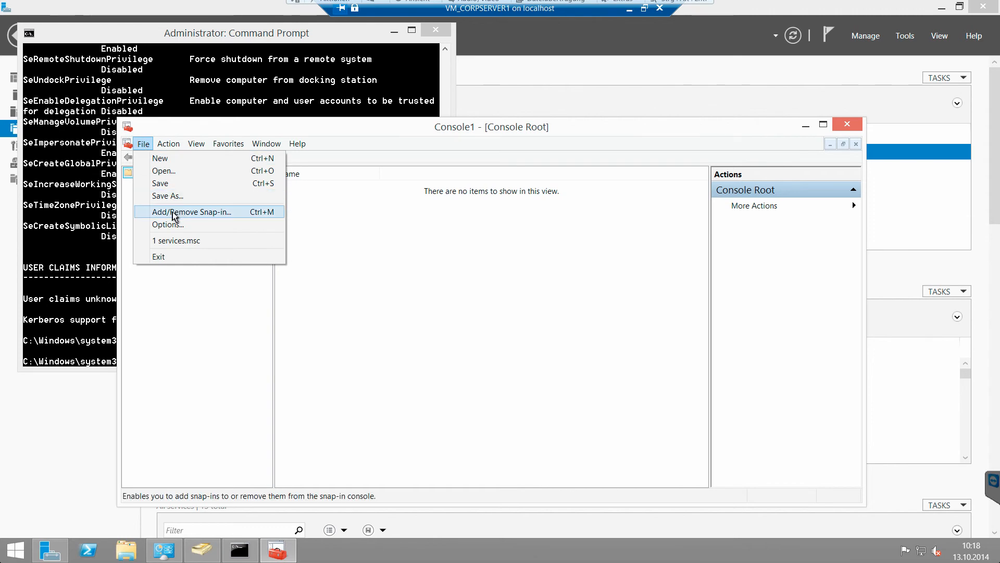
{"action": "left_click", "coordinate": [209, 219]}
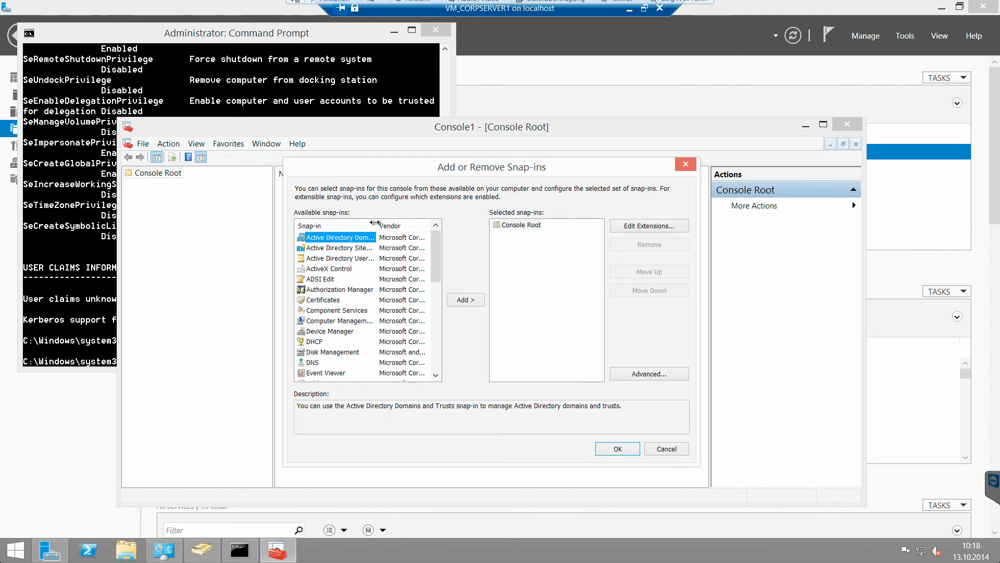
{"action": "double_click", "coordinate": [376, 225]}
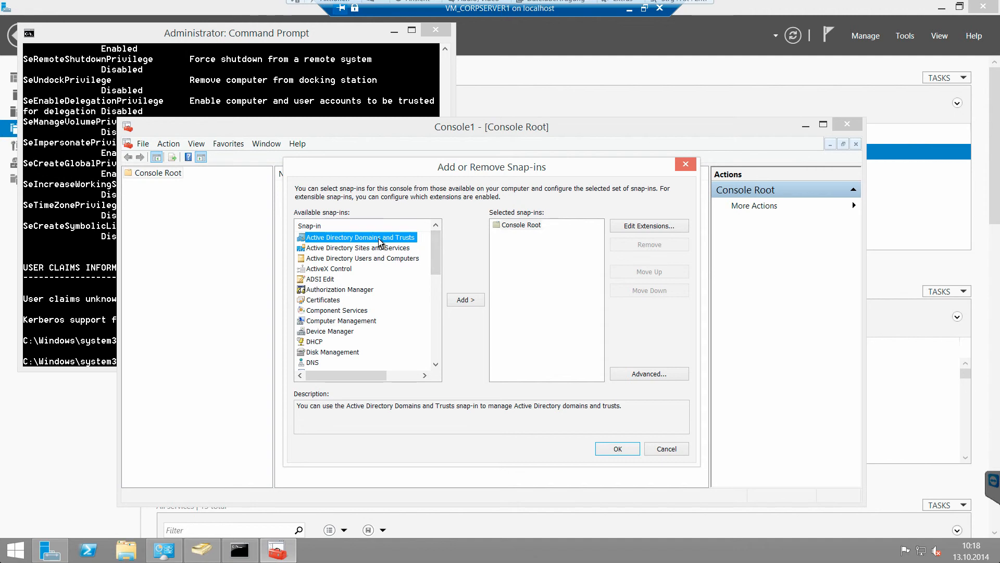
{"action": "left_click", "coordinate": [384, 250]}
{"action": "double_click", "coordinate": [383, 259]}
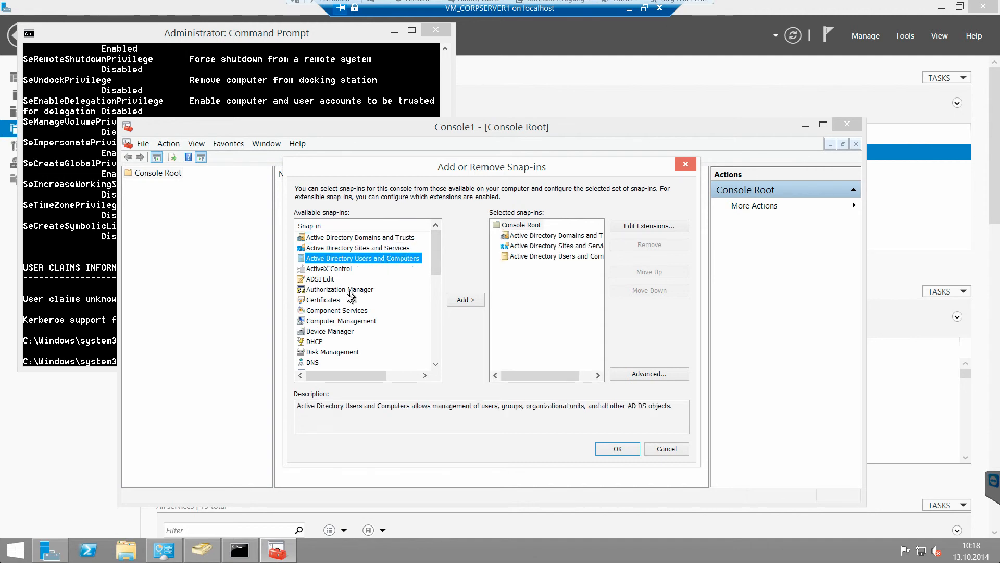
{"action": "double_click", "coordinate": [377, 320]}
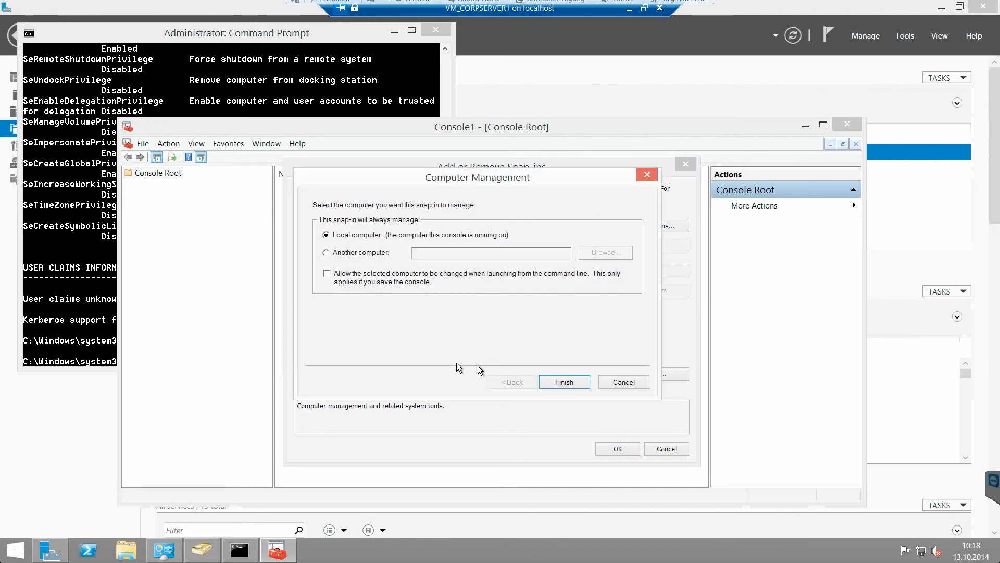
Step: Confirm the snap-ins for the local computer and expand corp.zz in Domains and Trusts and down to Users
{"action": "left_click", "coordinate": [499, 380]}
{"action": "left_click", "coordinate": [608, 449]}
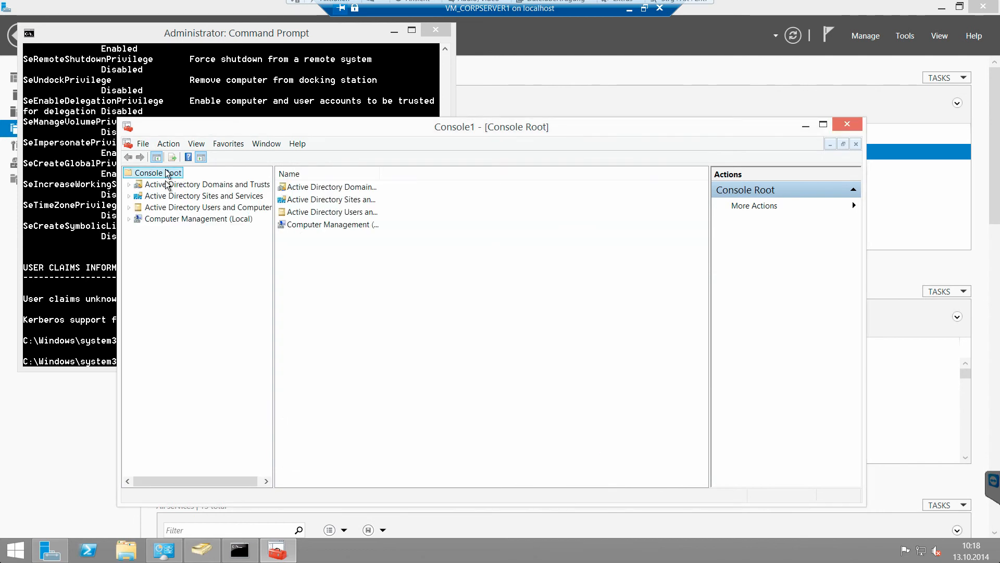
{"action": "double_click", "coordinate": [170, 185]}
{"action": "left_click", "coordinate": [166, 196]}
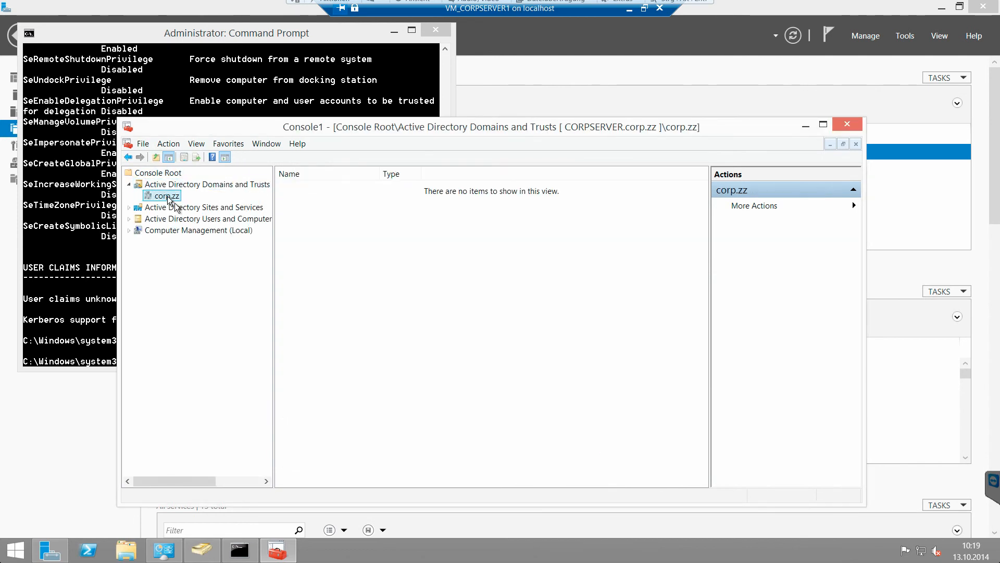
{"action": "double_click", "coordinate": [197, 219]}
{"action": "double_click", "coordinate": [170, 242]}
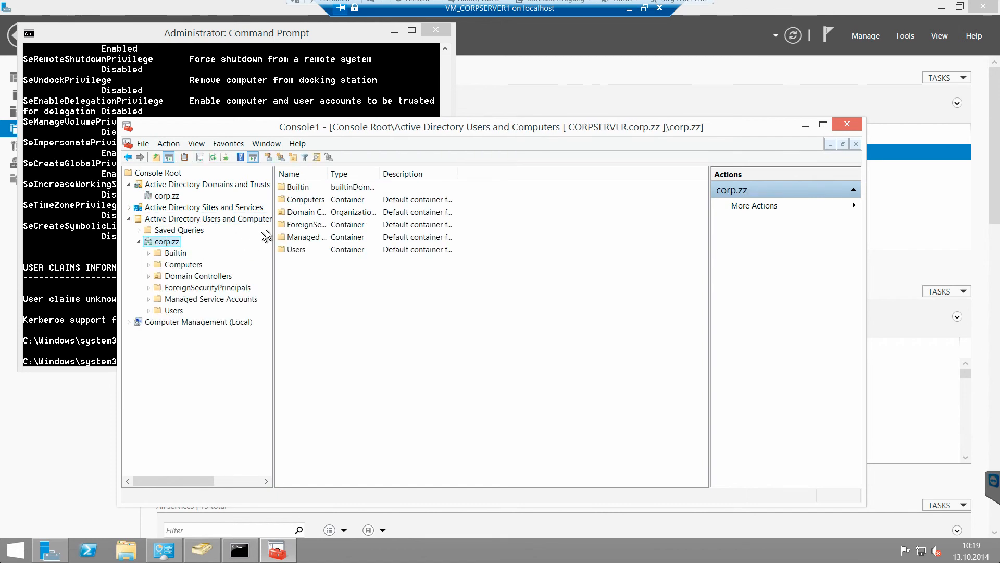
{"action": "left_click", "coordinate": [174, 310]}
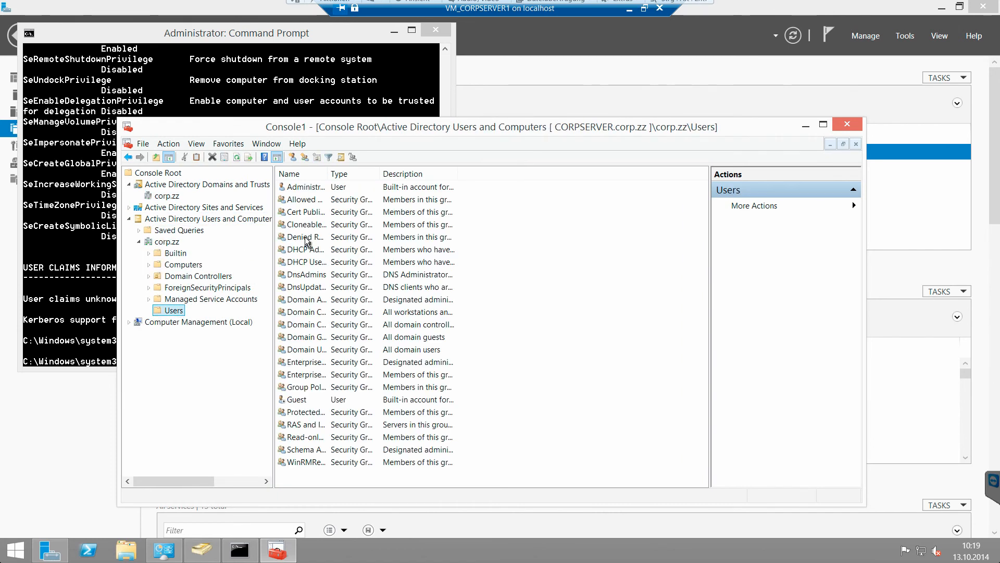
Step: Exit the console without saving and bring Active Directory Users and Computers back to the front
{"action": "left_click", "coordinate": [143, 145]}
{"action": "left_click", "coordinate": [159, 256]}
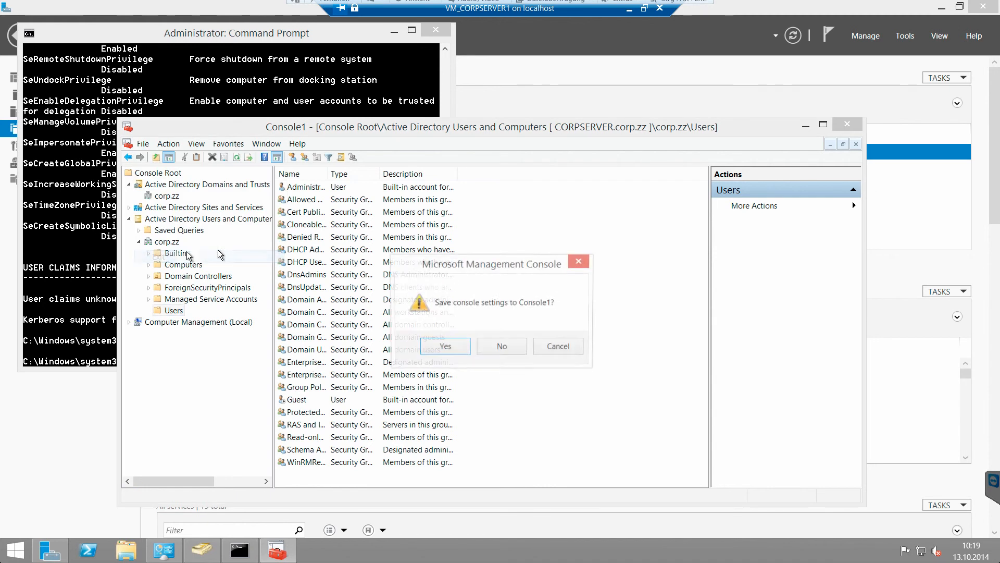
{"action": "left_click", "coordinate": [495, 346]}
{"action": "left_click", "coordinate": [395, 31]}
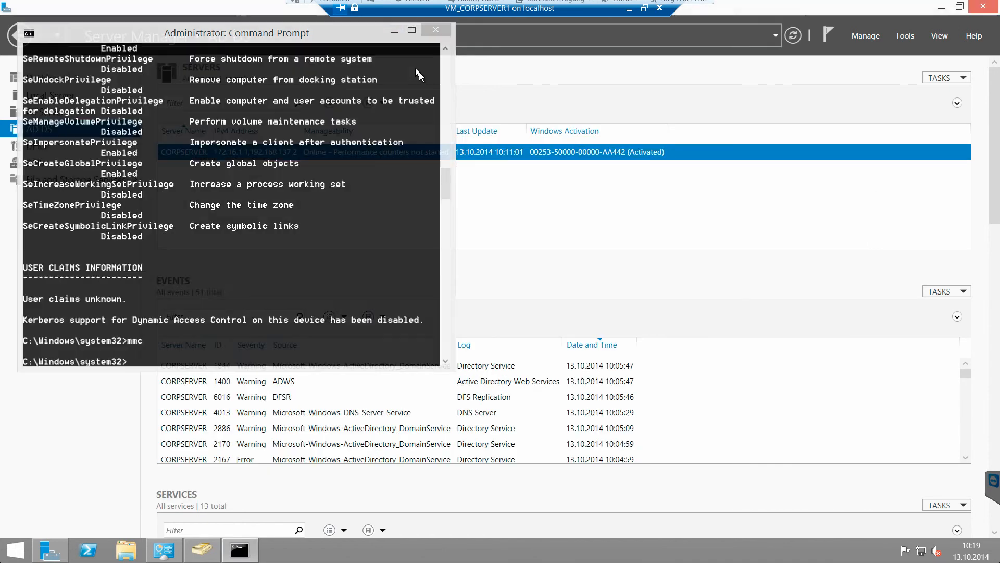
{"action": "left_click", "coordinate": [212, 559]}
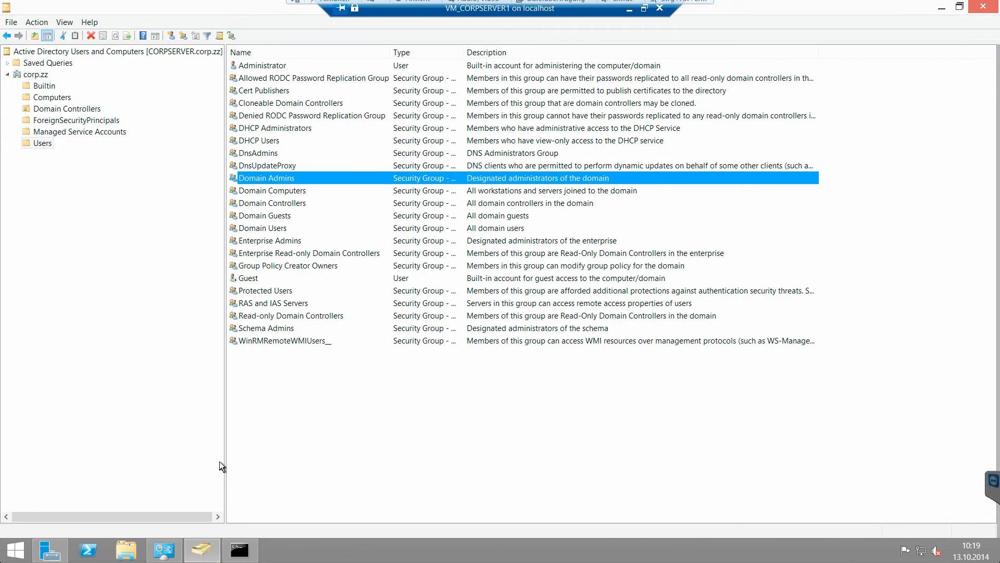
Step: Launch Active Directory Administrative Center from Server Manager's Tools and maximize it
{"action": "left_click", "coordinate": [48, 548]}
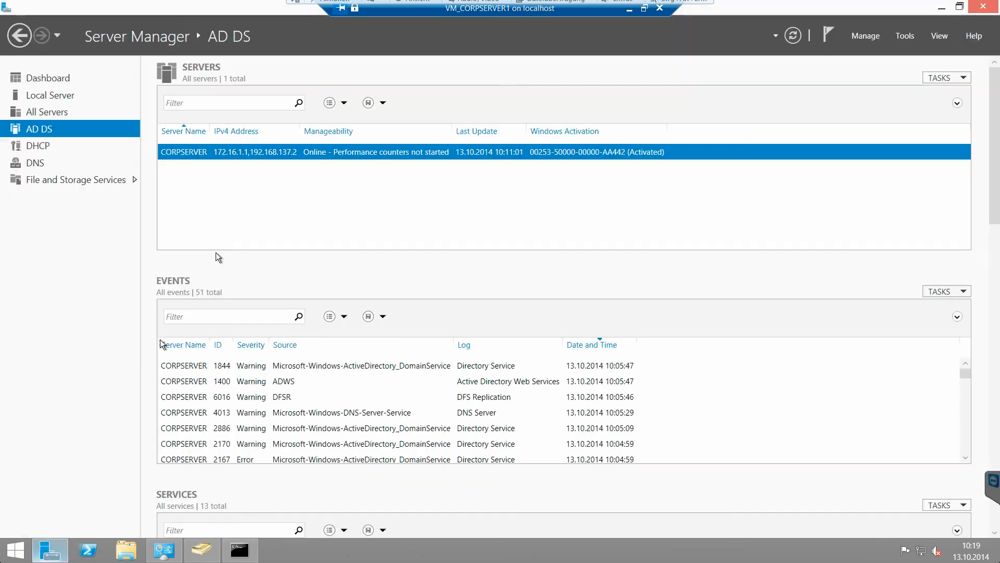
{"action": "left_click", "coordinate": [904, 36]}
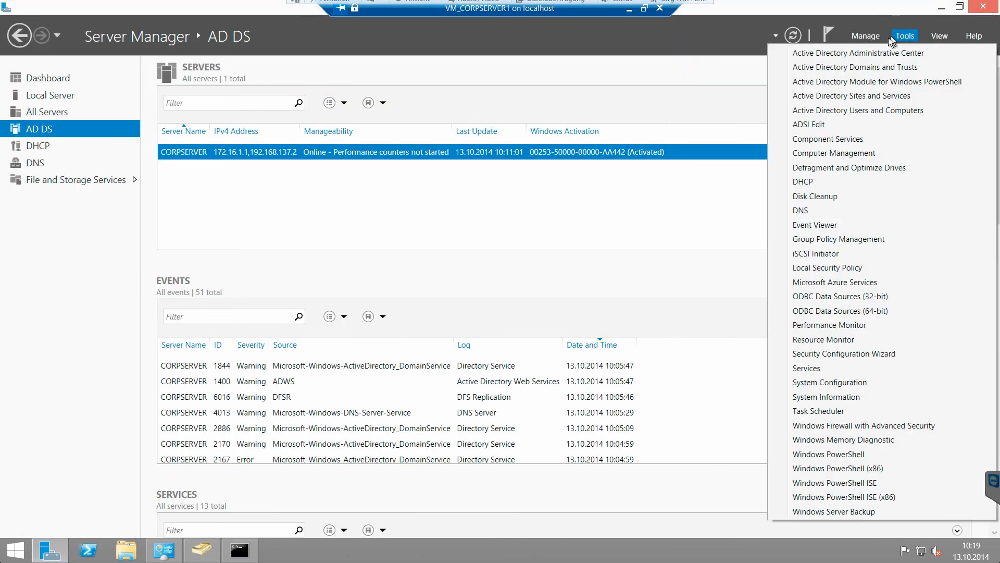
{"action": "left_click", "coordinate": [880, 53]}
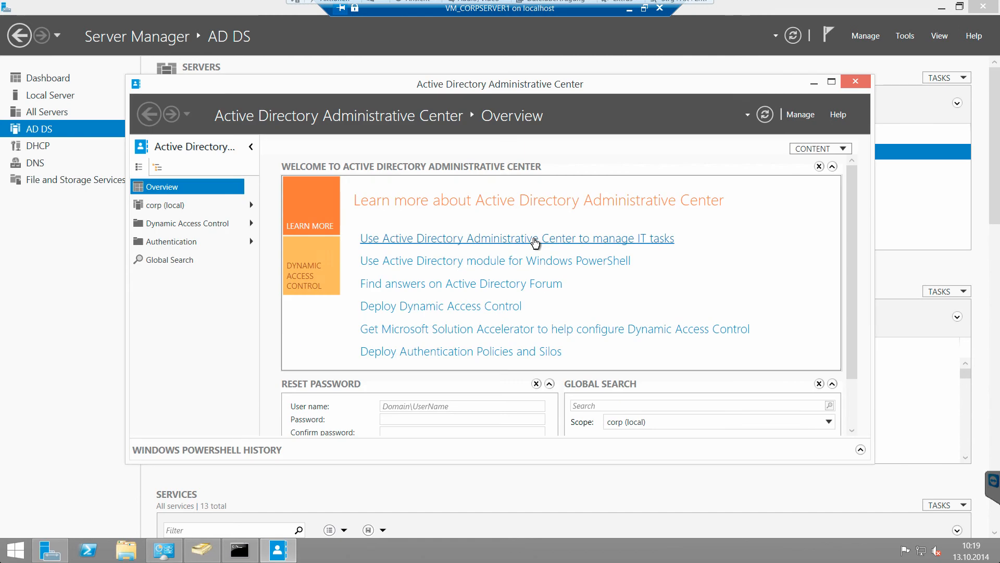
{"action": "left_click", "coordinate": [831, 82]}
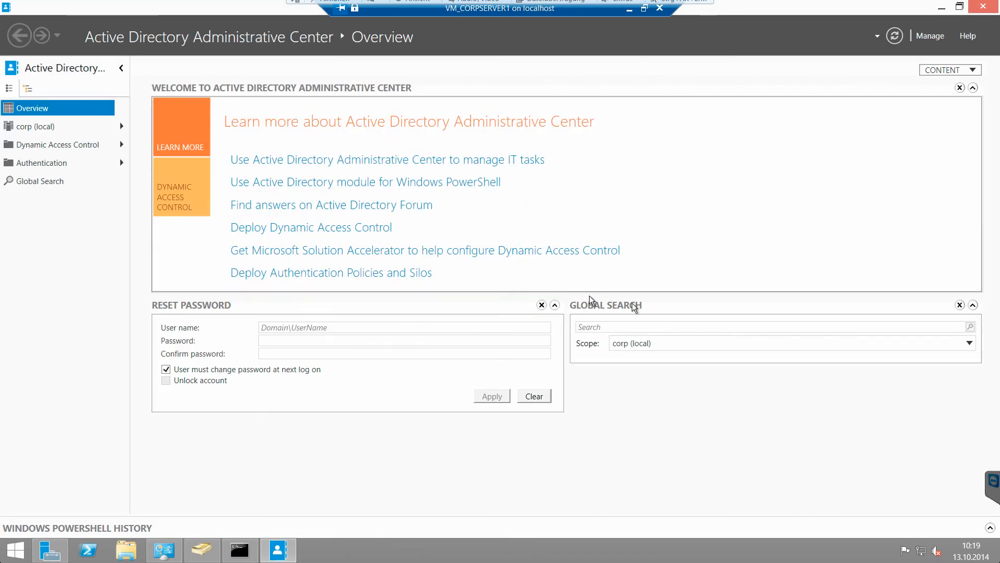
Step: Run a global search for 'admin', return to Overview, and close the Administrative Center
{"action": "left_click", "coordinate": [644, 325]}
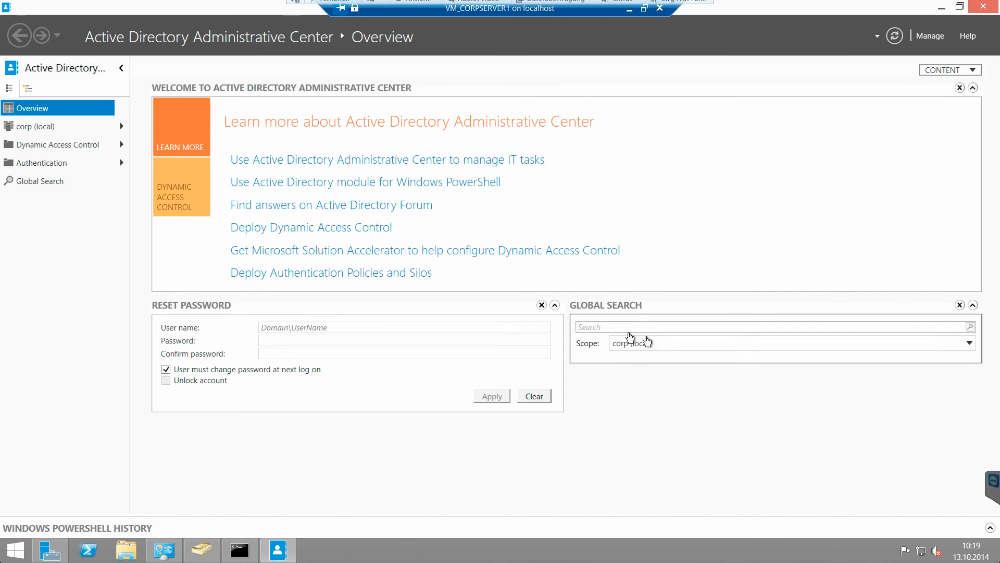
{"action": "type", "text": "admin"}
{"action": "key", "text": "Return"}
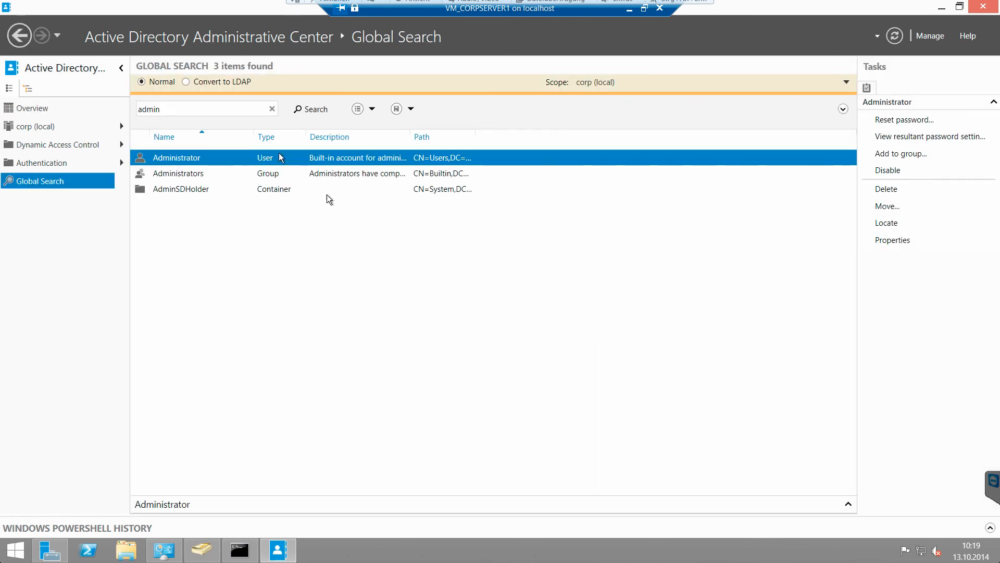
{"action": "left_click", "coordinate": [122, 69]}
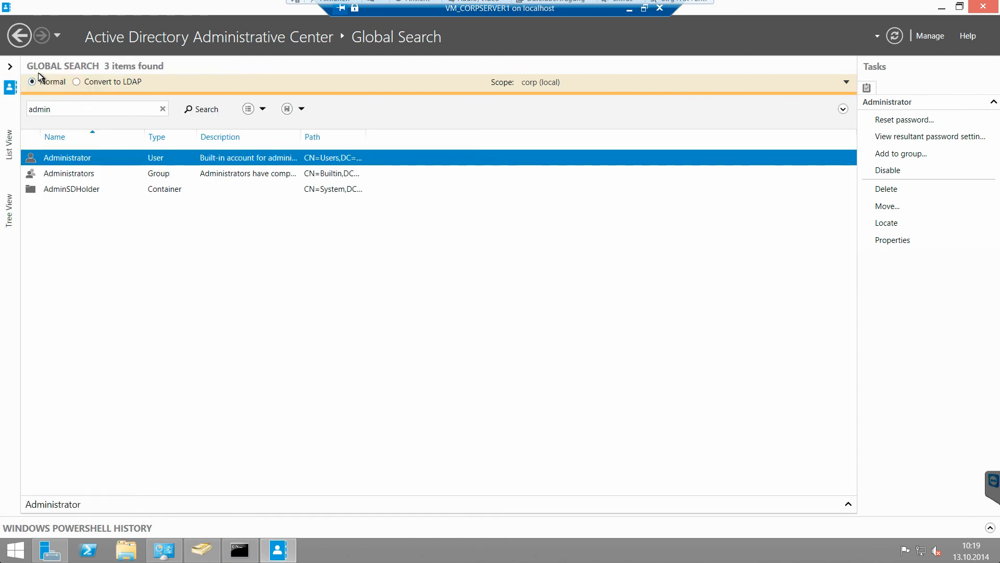
{"action": "left_click", "coordinate": [20, 36]}
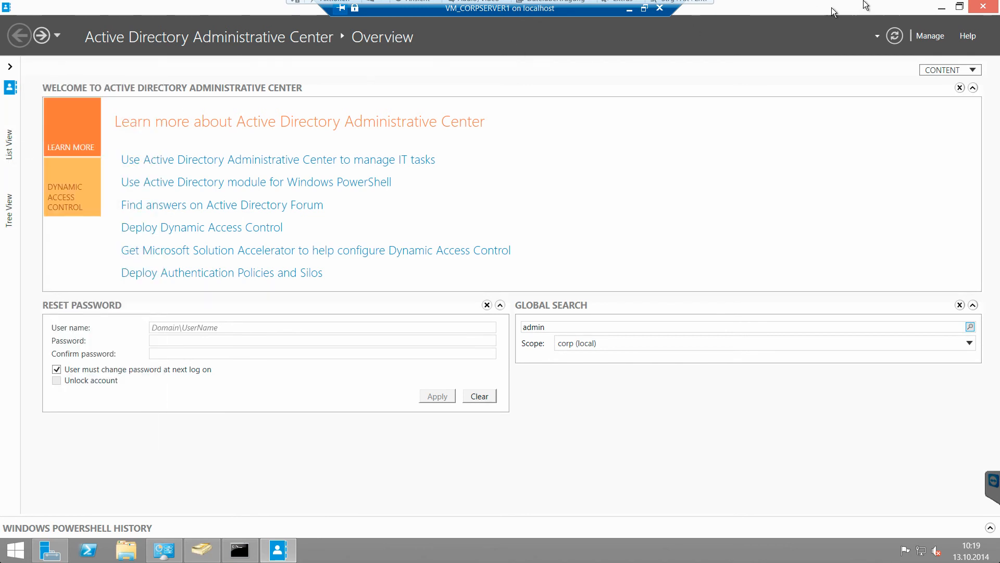
{"action": "left_click", "coordinate": [982, 6]}
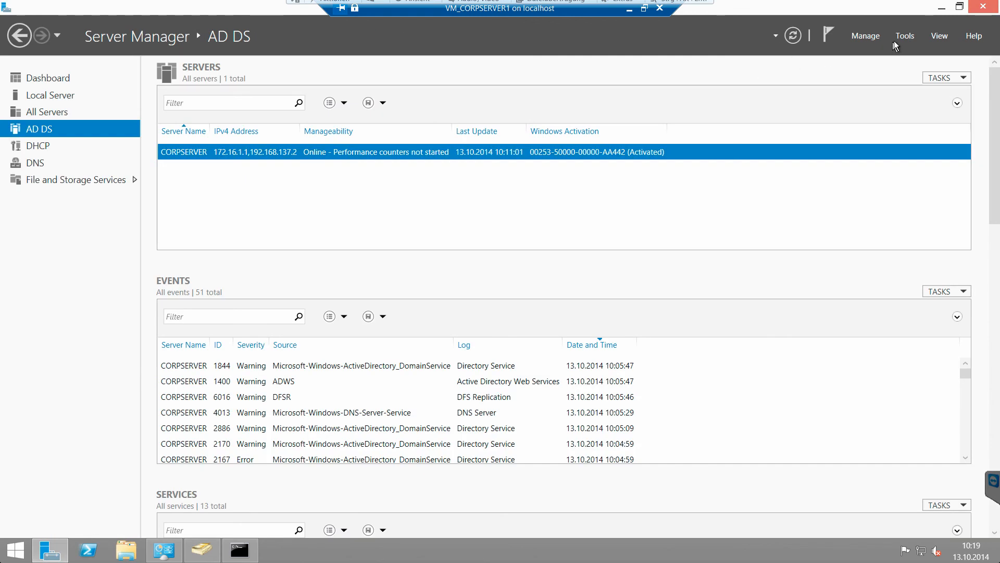
Step: Open Active Directory Domains and Trusts maximized, select corp.zz, then minimize the Sites and Services window
{"action": "left_click", "coordinate": [899, 35]}
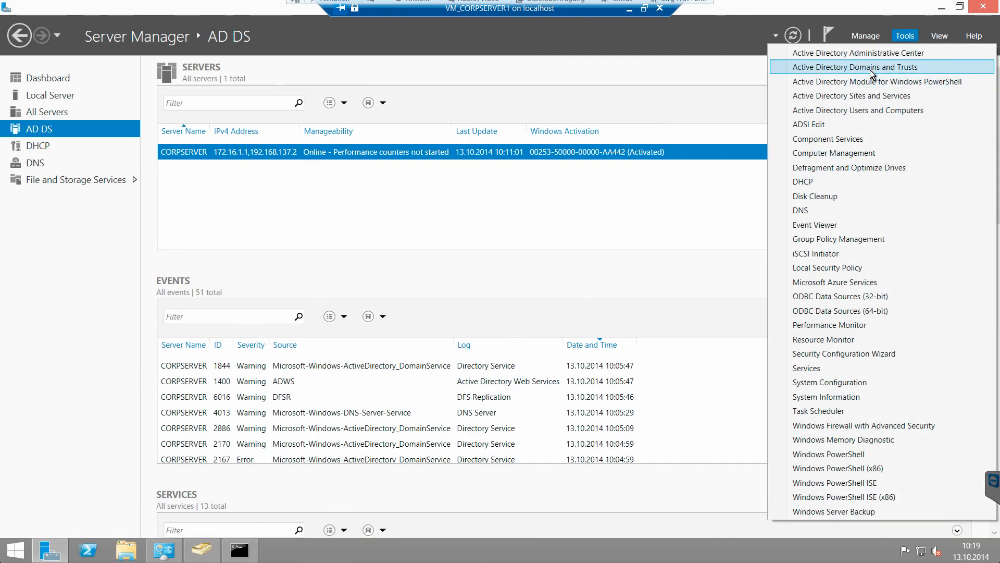
{"action": "left_click", "coordinate": [871, 67]}
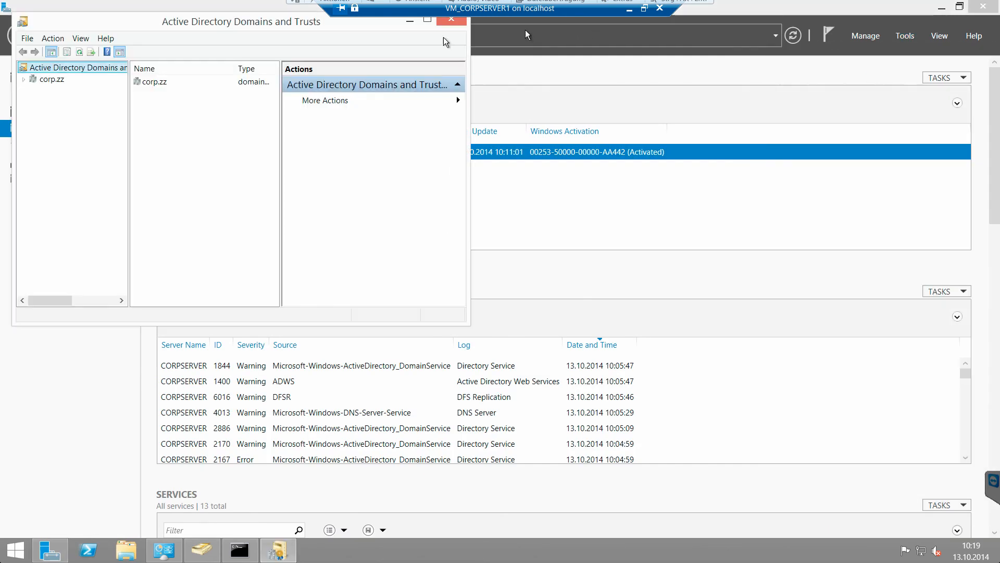
{"action": "left_click", "coordinate": [427, 19]}
{"action": "left_click", "coordinate": [31, 63]}
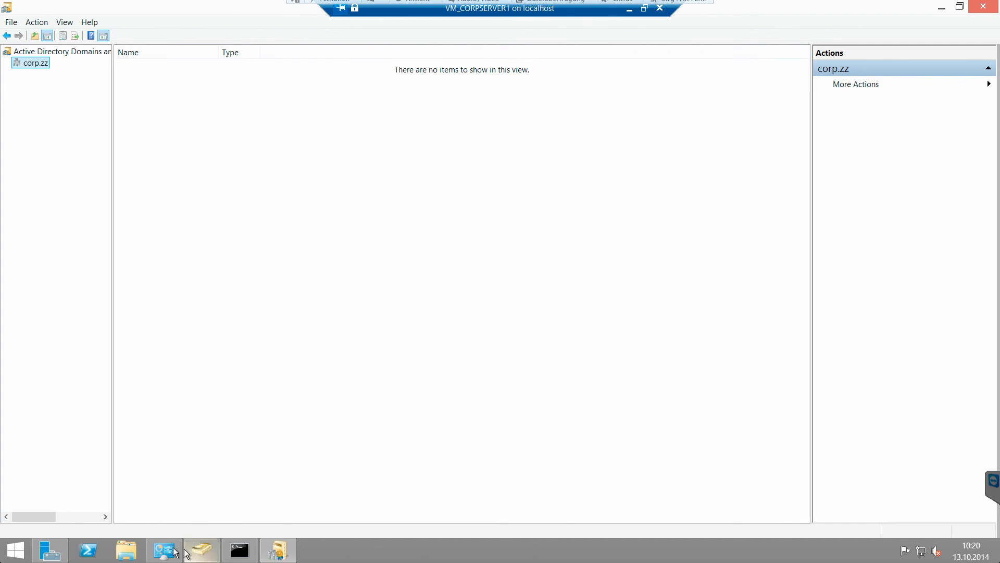
{"action": "left_click", "coordinate": [44, 552]}
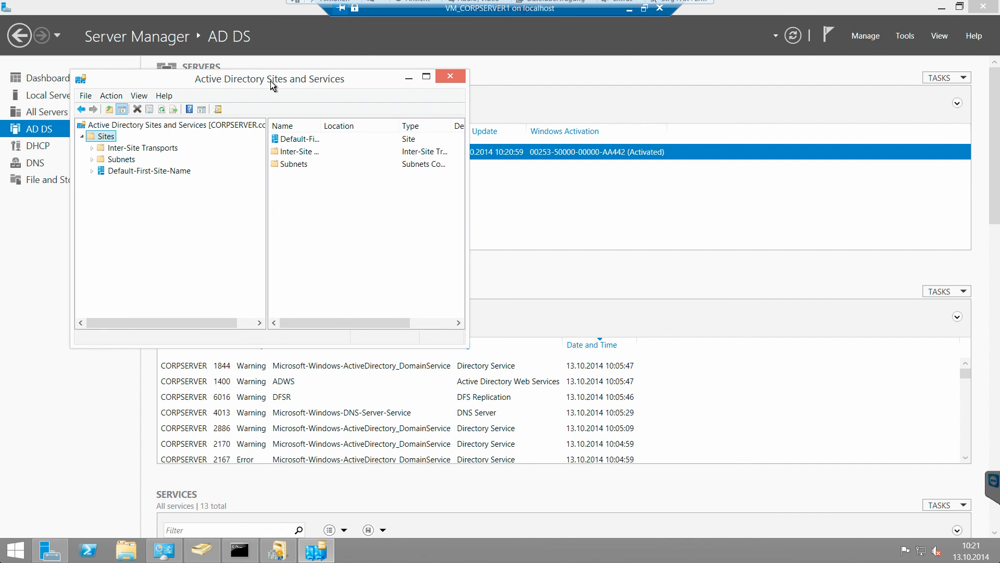
{"action": "left_click", "coordinate": [407, 78]}
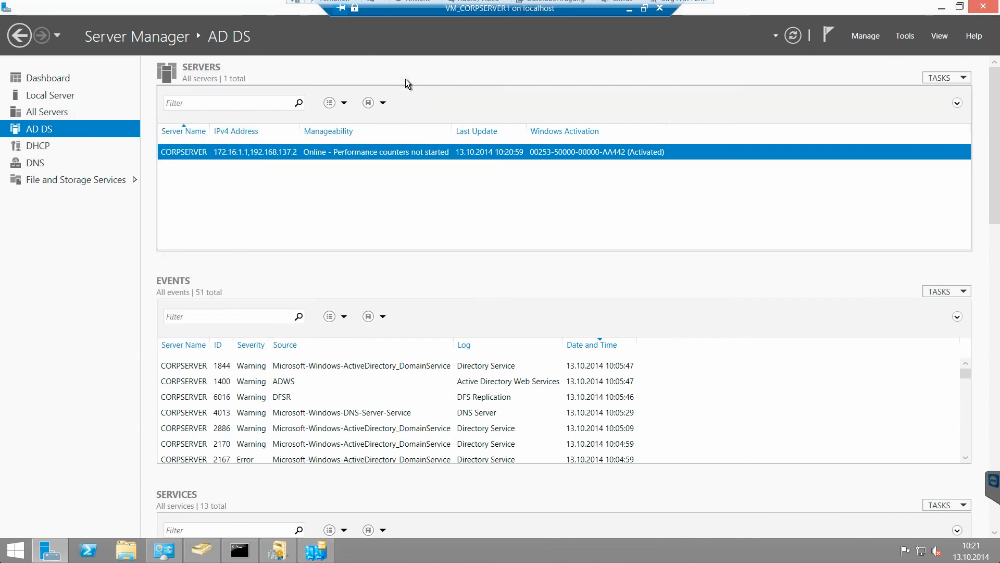